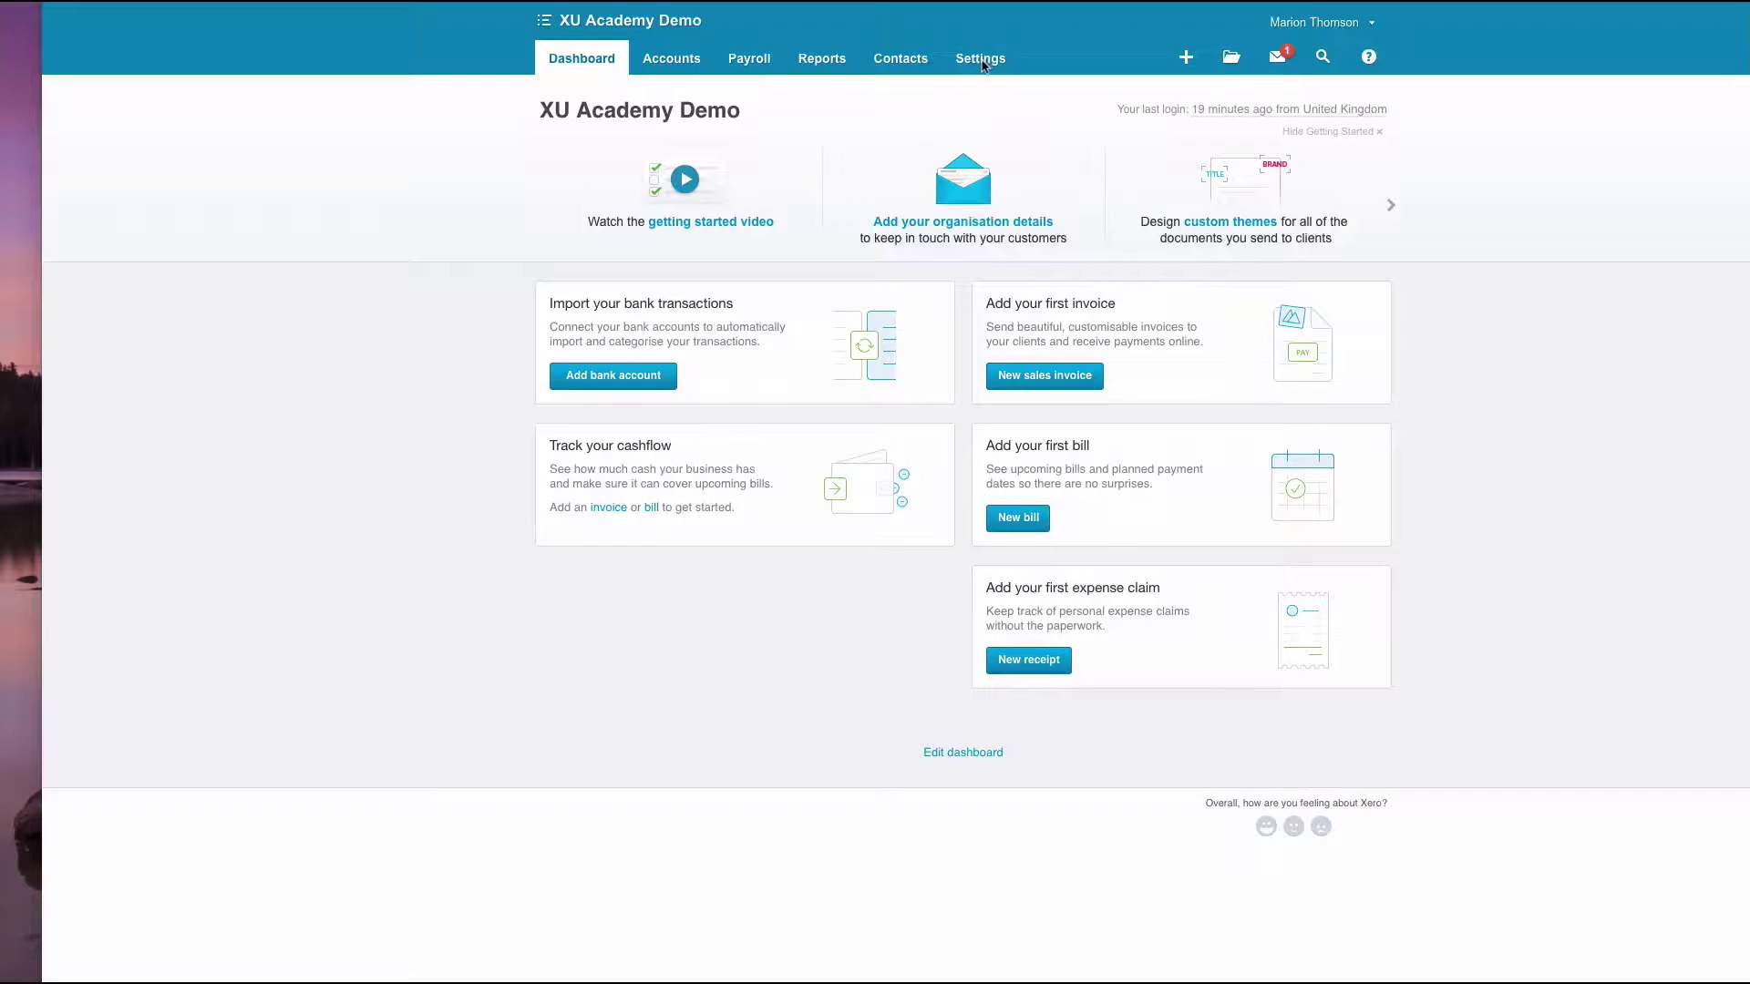
Open the Chart of Accounts from Settings and enter 'owner' in its search box
{"action": "left_click", "coordinate": [980, 60]}
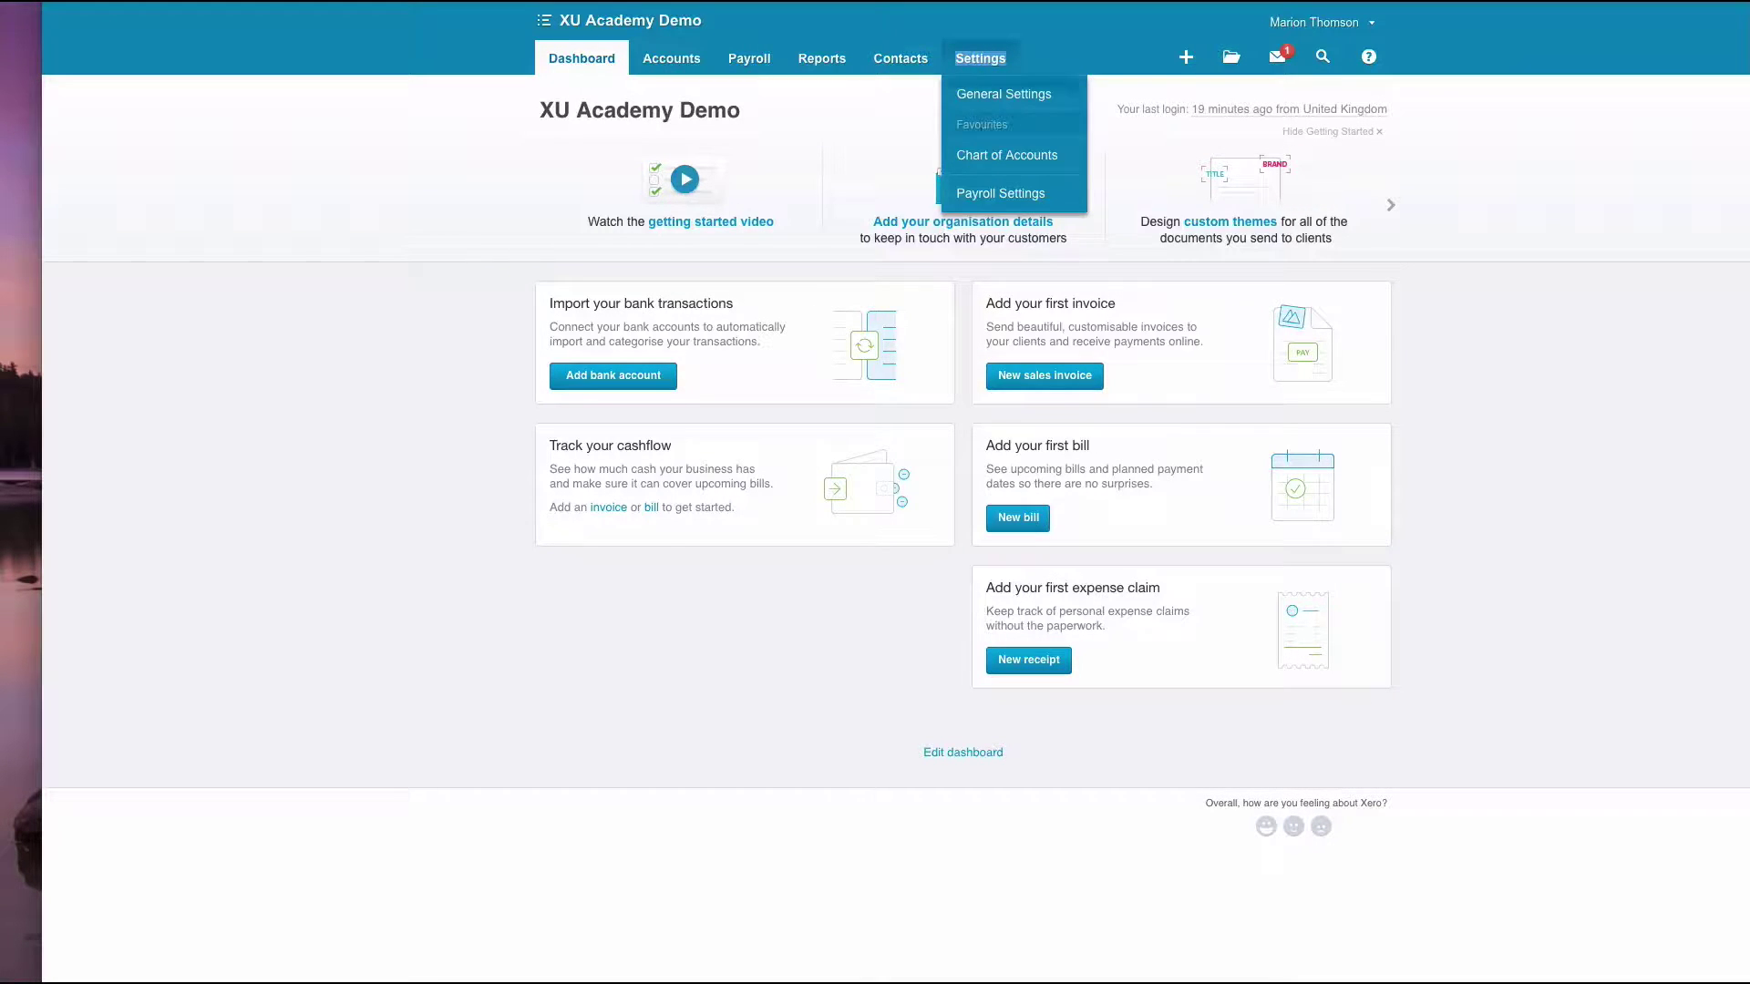
{"action": "left_click", "coordinate": [1001, 155]}
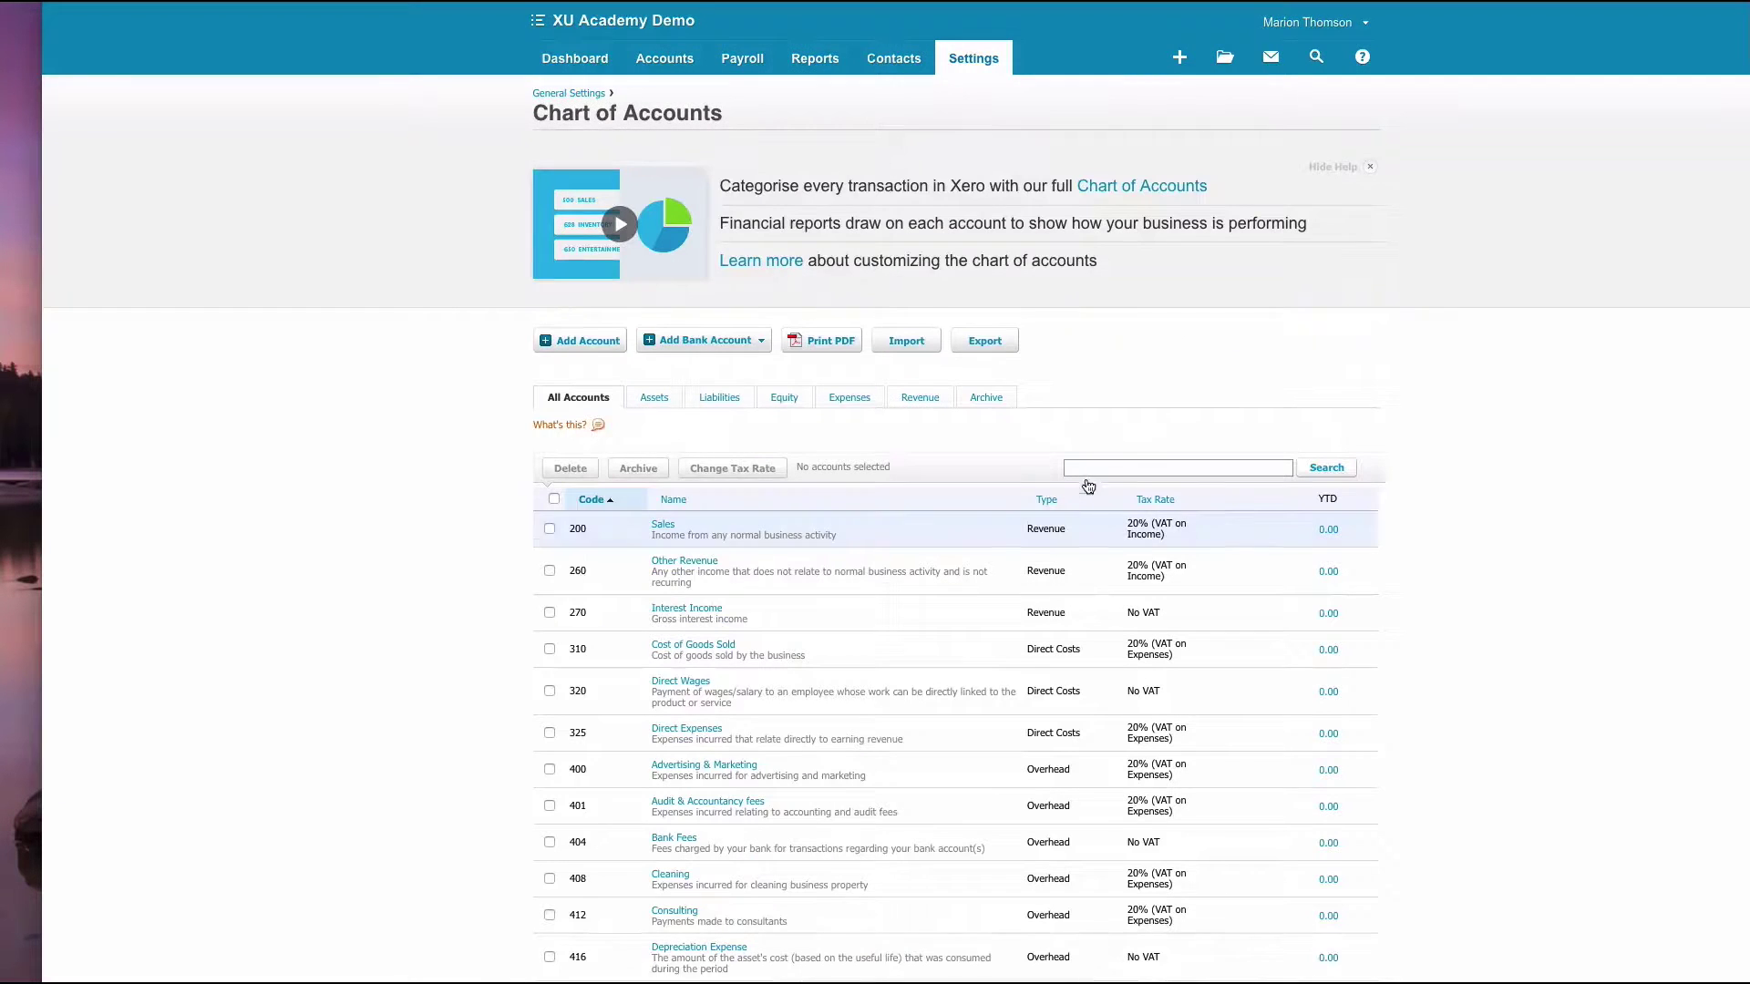
{"action": "left_click", "coordinate": [1087, 464]}
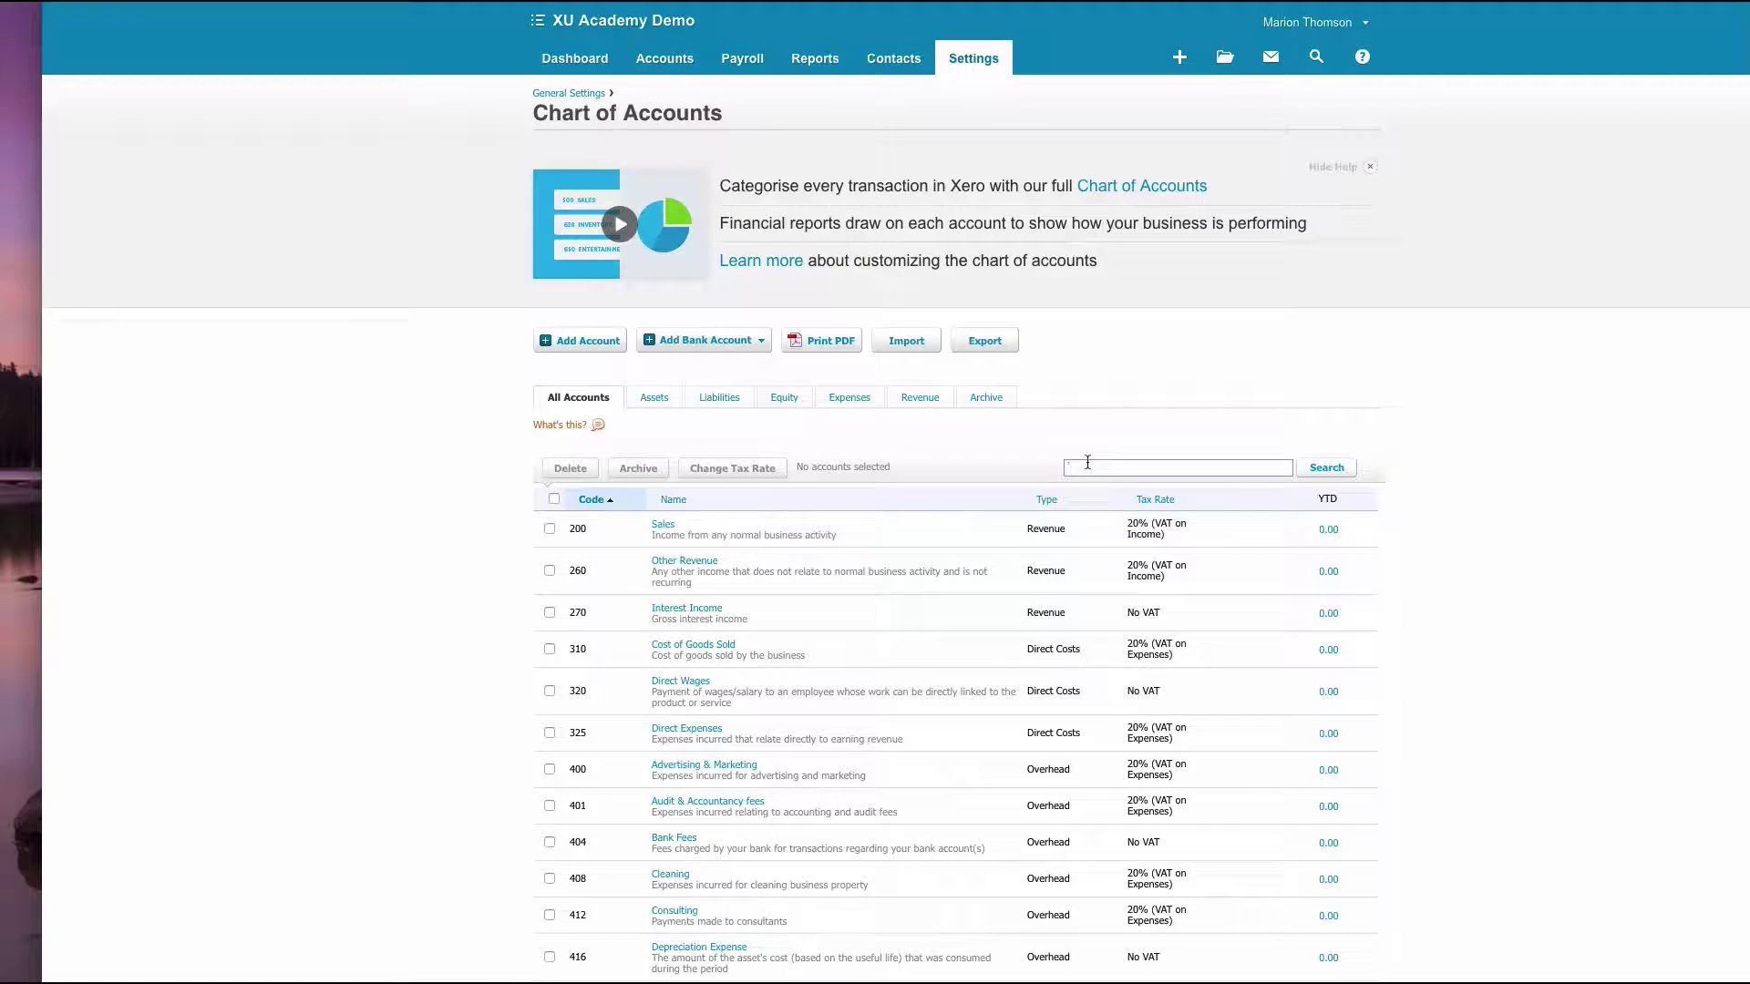
{"action": "type", "text": "owner"}
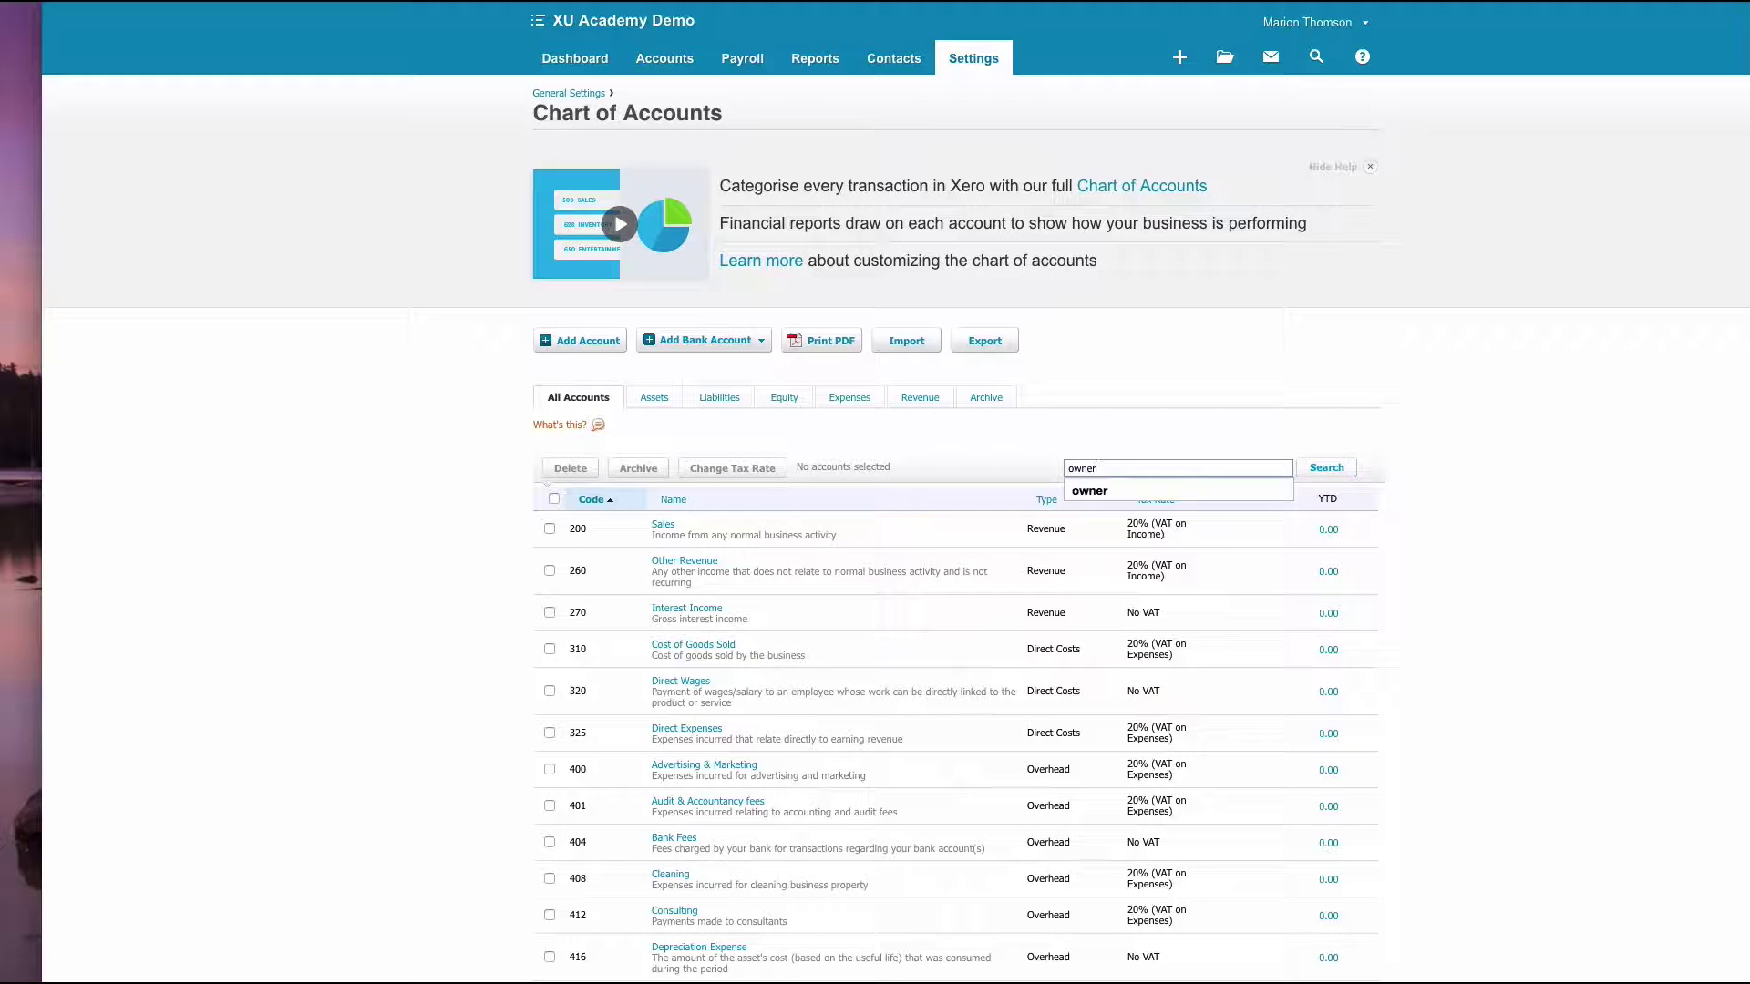
{"action": "left_click", "coordinate": [1329, 470]}
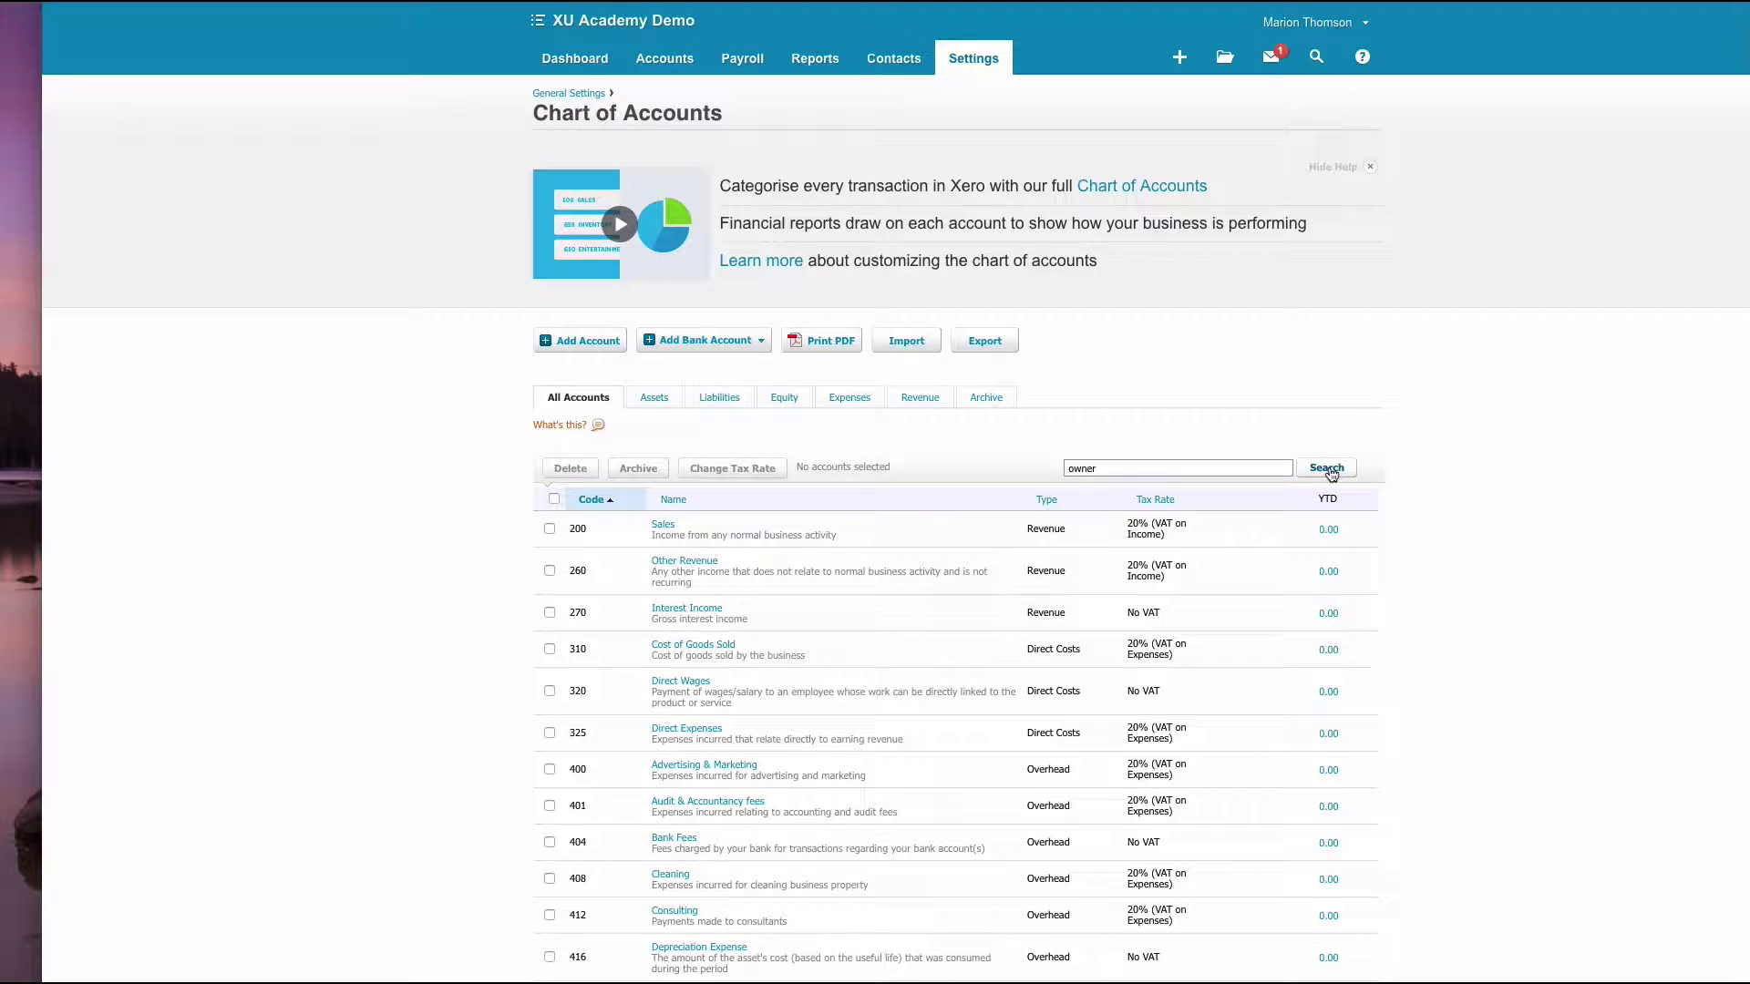
Search for 'owner', then select and archive accounts 970 and 980
{"action": "left_click", "coordinate": [1328, 468]}
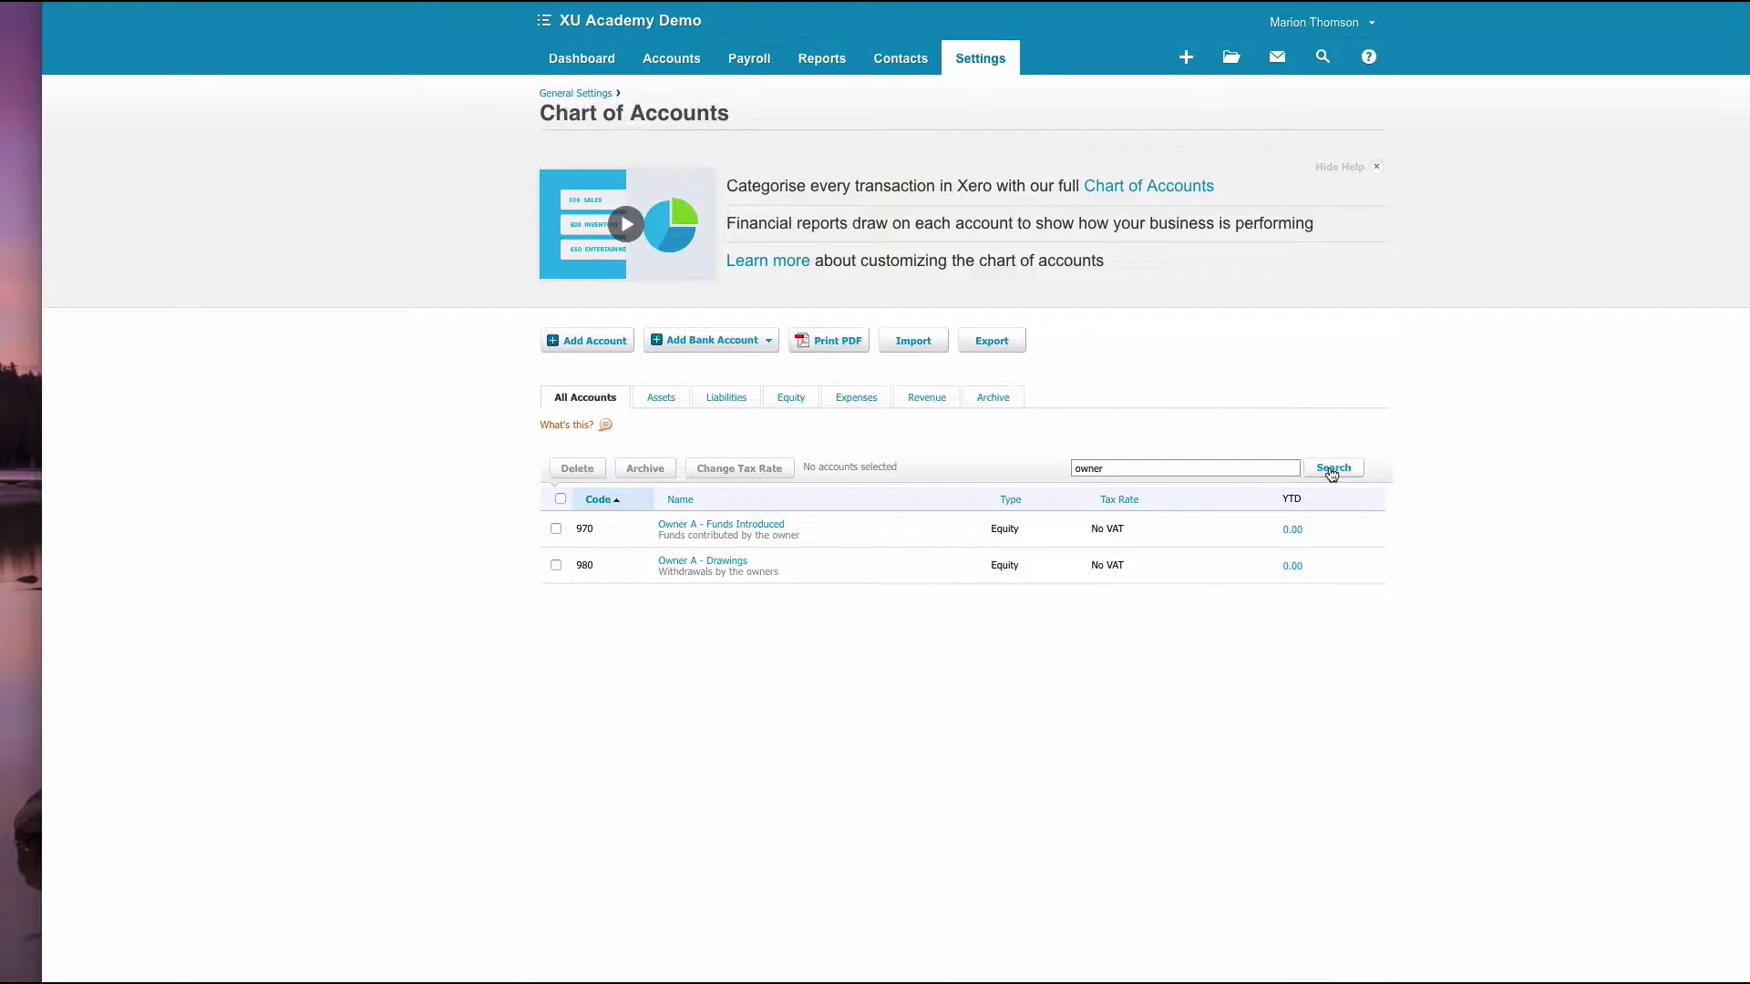
{"action": "left_click", "coordinate": [556, 530]}
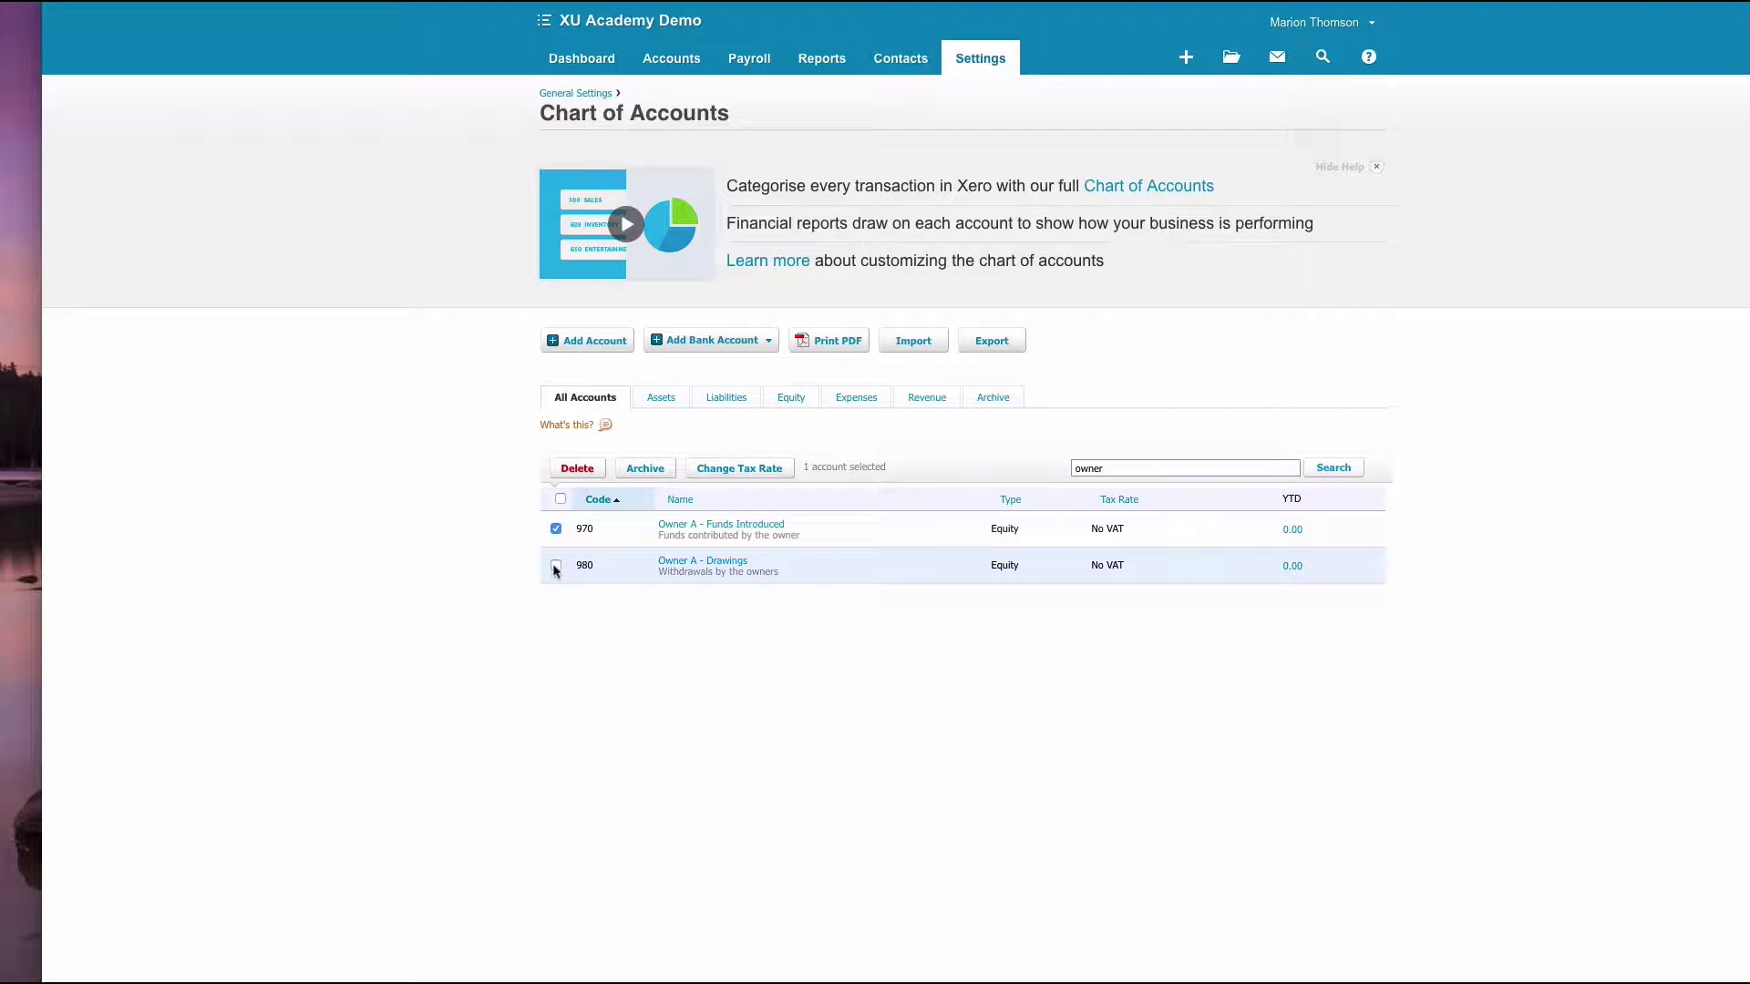
{"action": "left_click", "coordinate": [555, 565]}
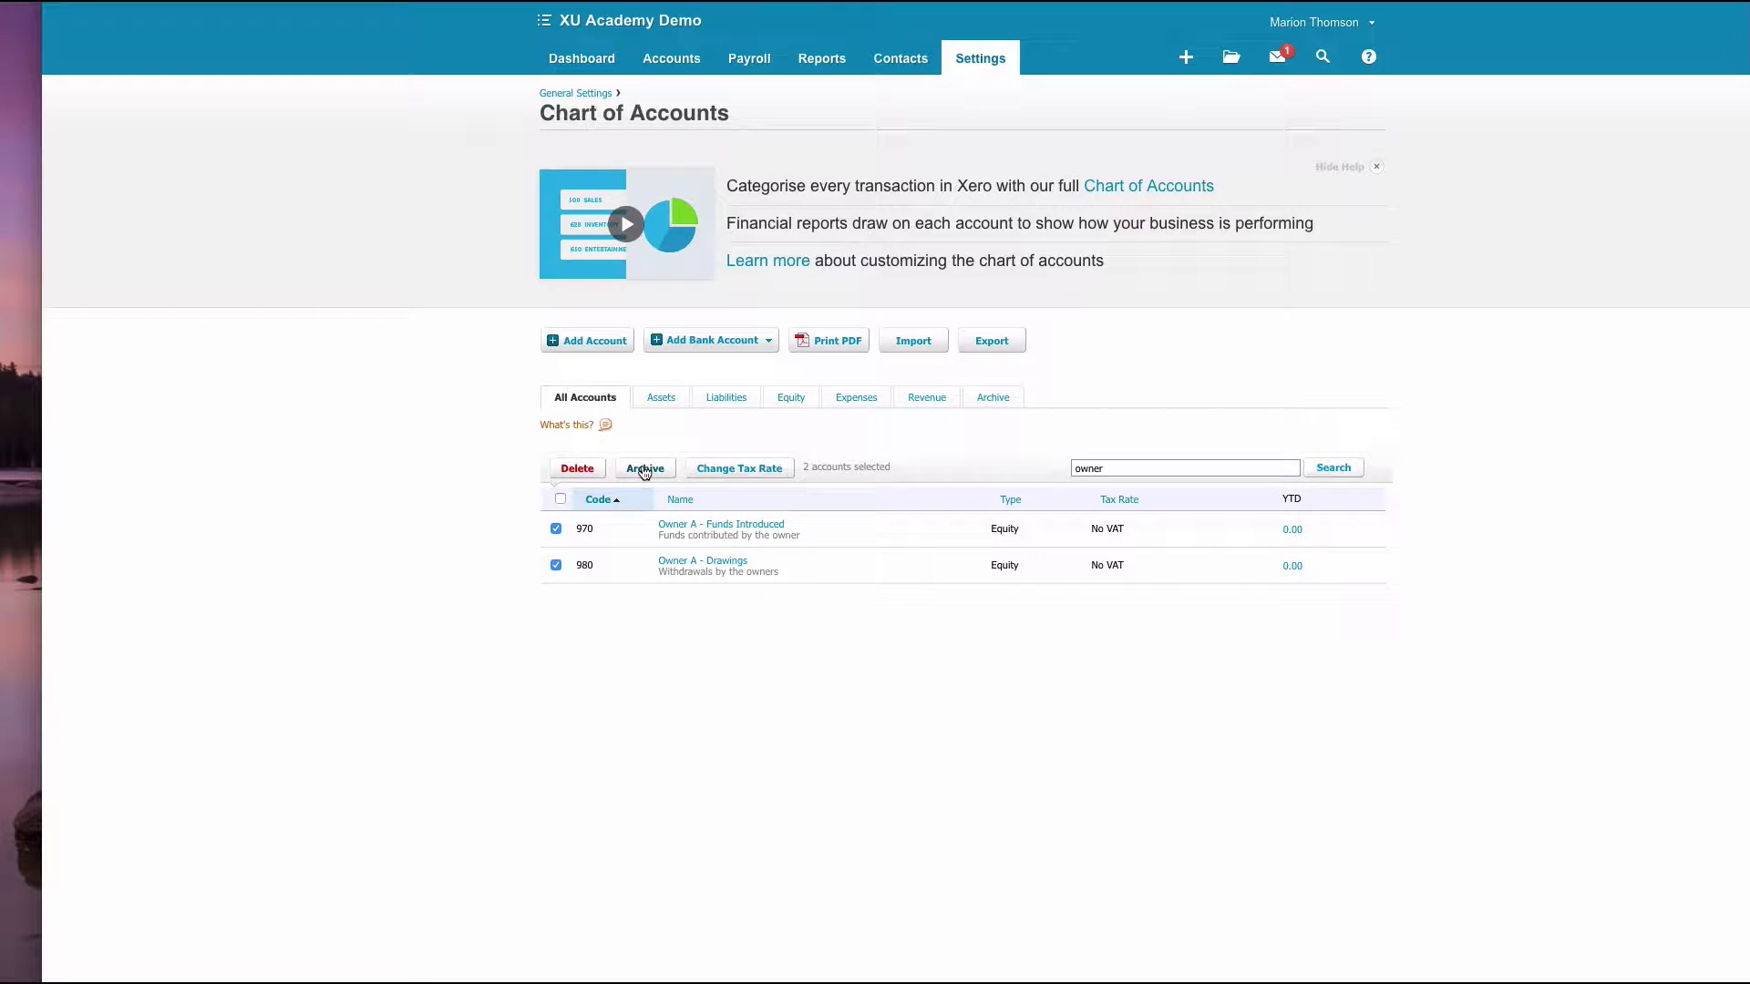
{"action": "left_click", "coordinate": [644, 471]}
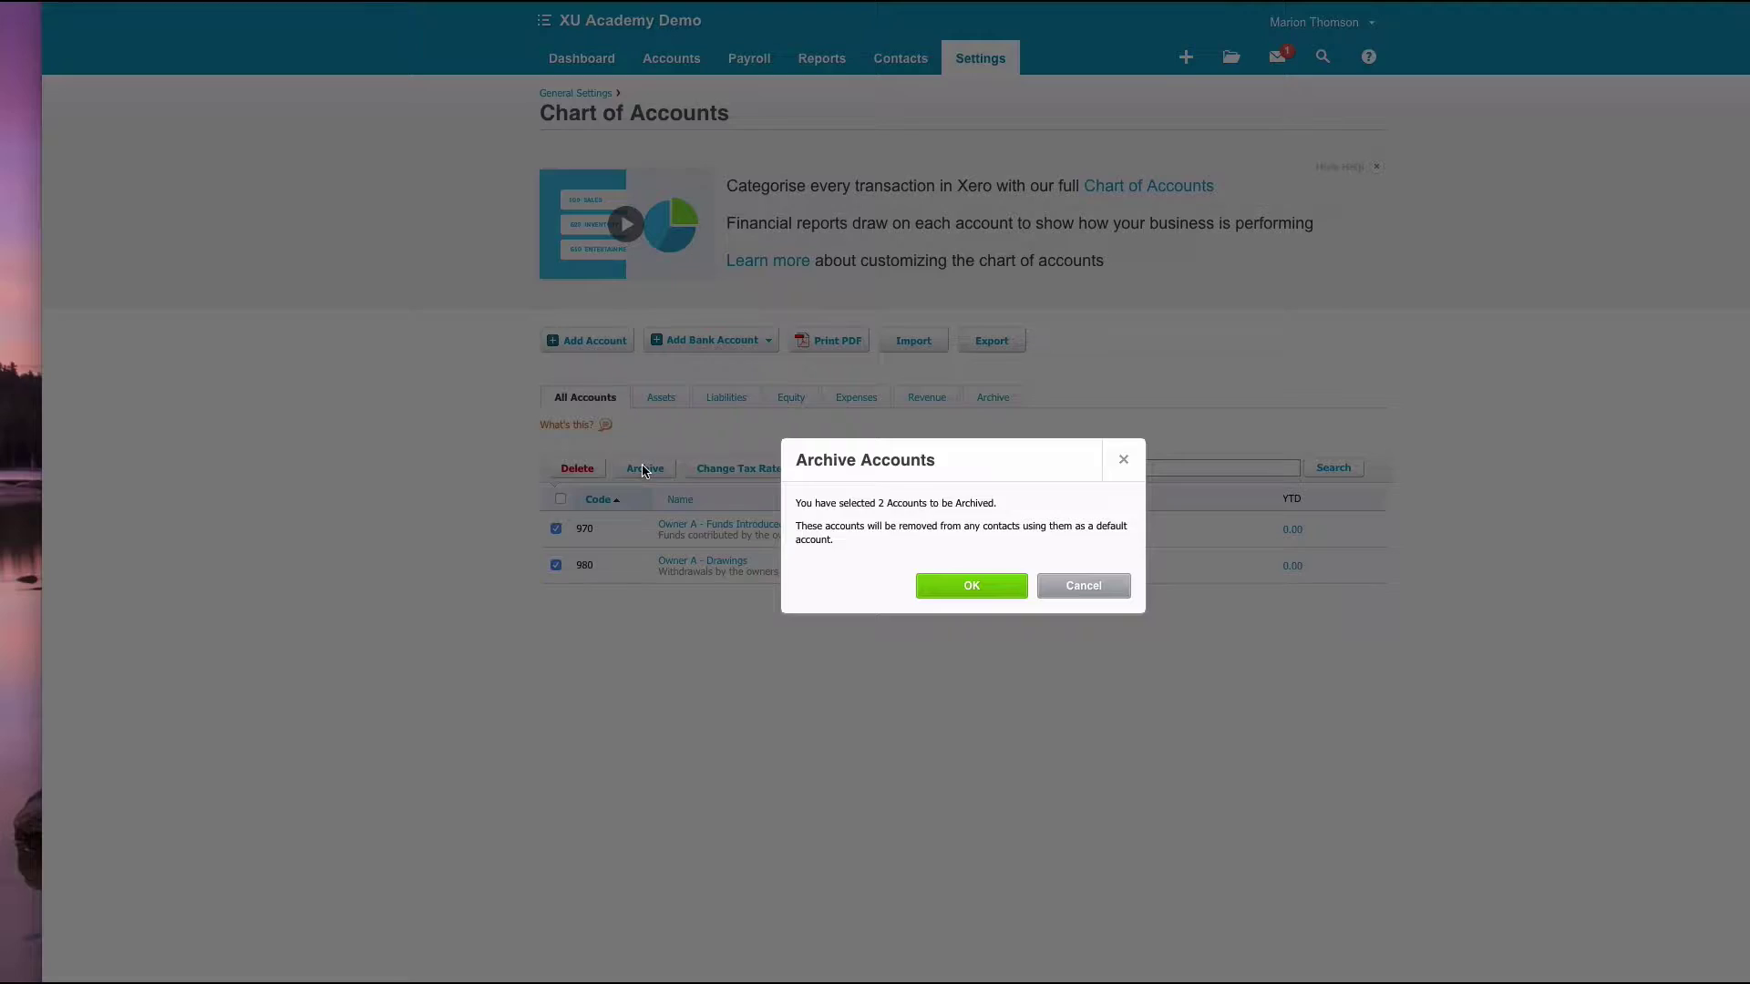
{"action": "left_click", "coordinate": [971, 588]}
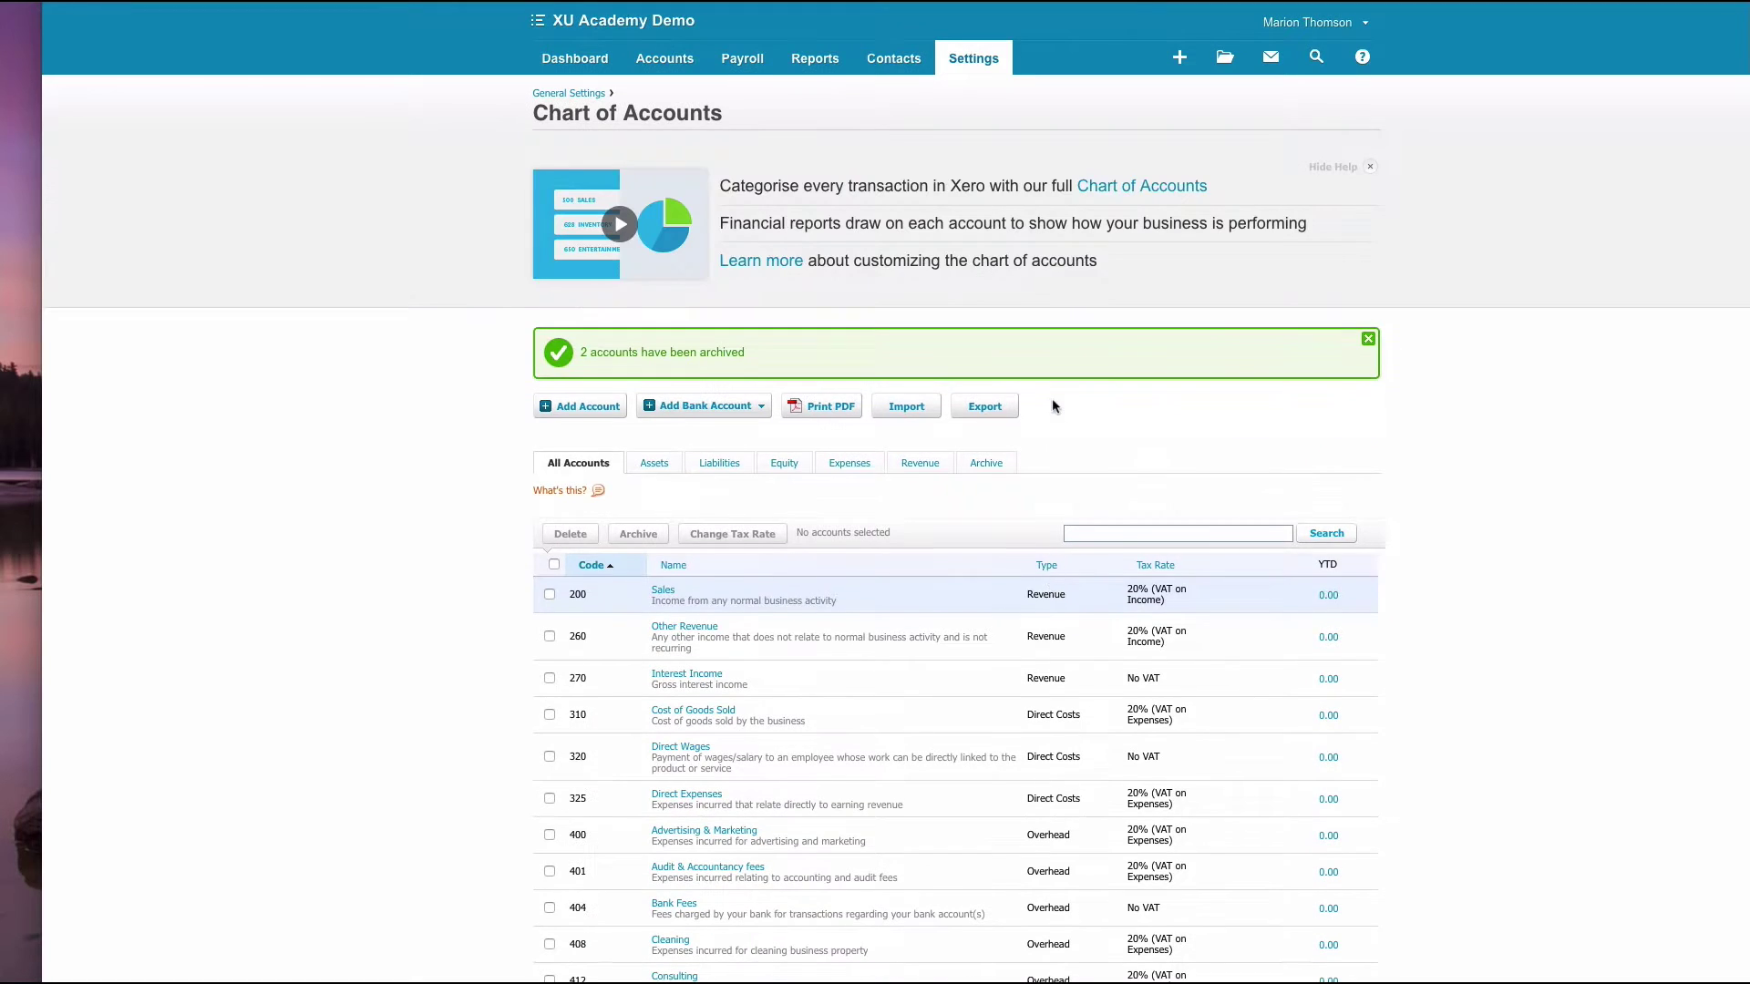
Search for 'enter' and archive account 420 Entertainment - 100%
{"action": "left_click", "coordinate": [1076, 533]}
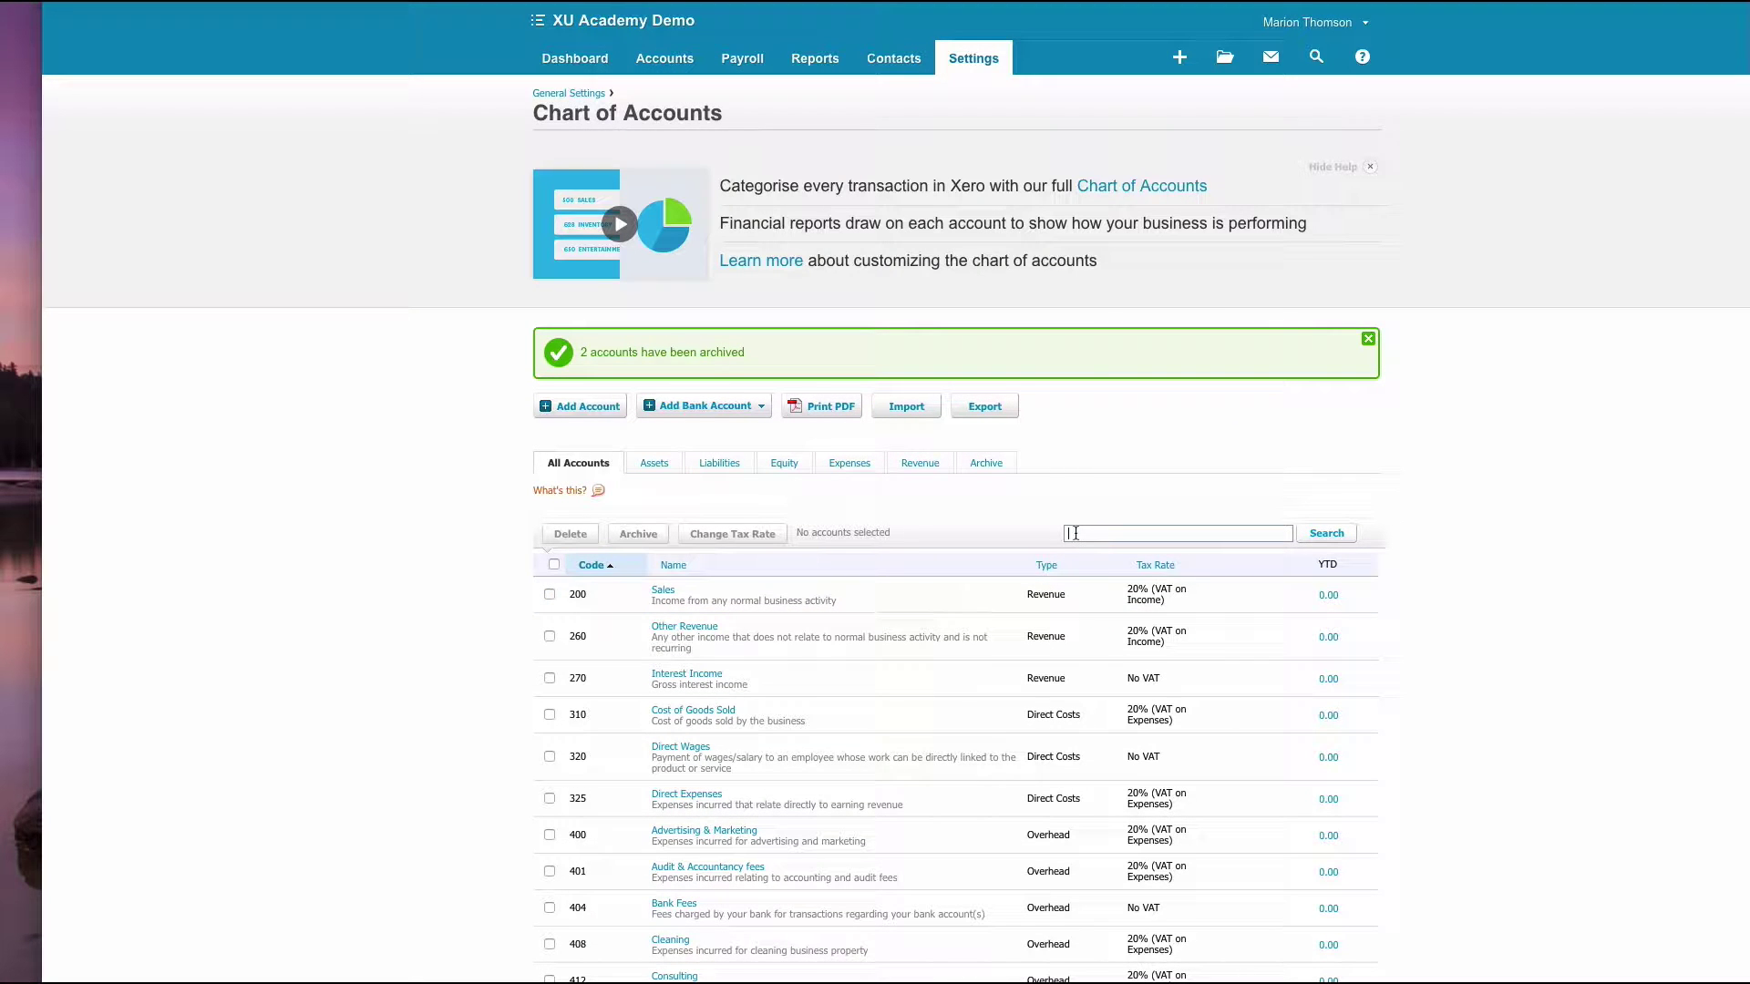
{"action": "type", "text": "enter"}
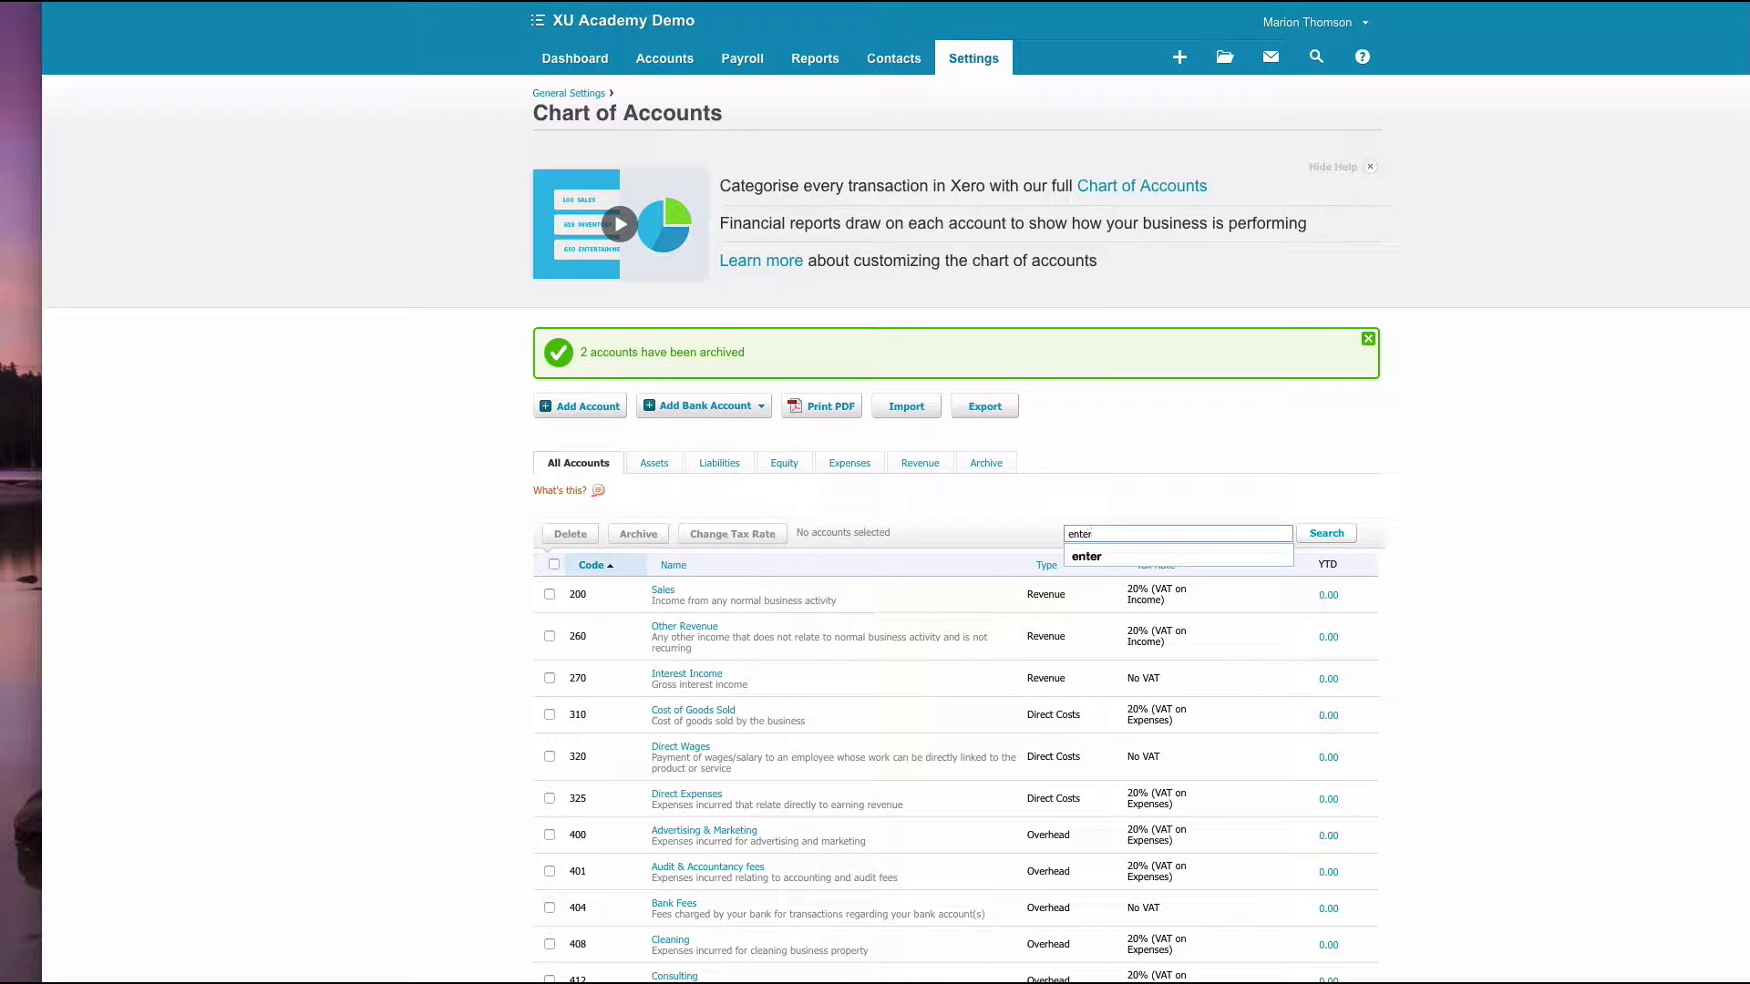
{"action": "left_click", "coordinate": [1322, 533]}
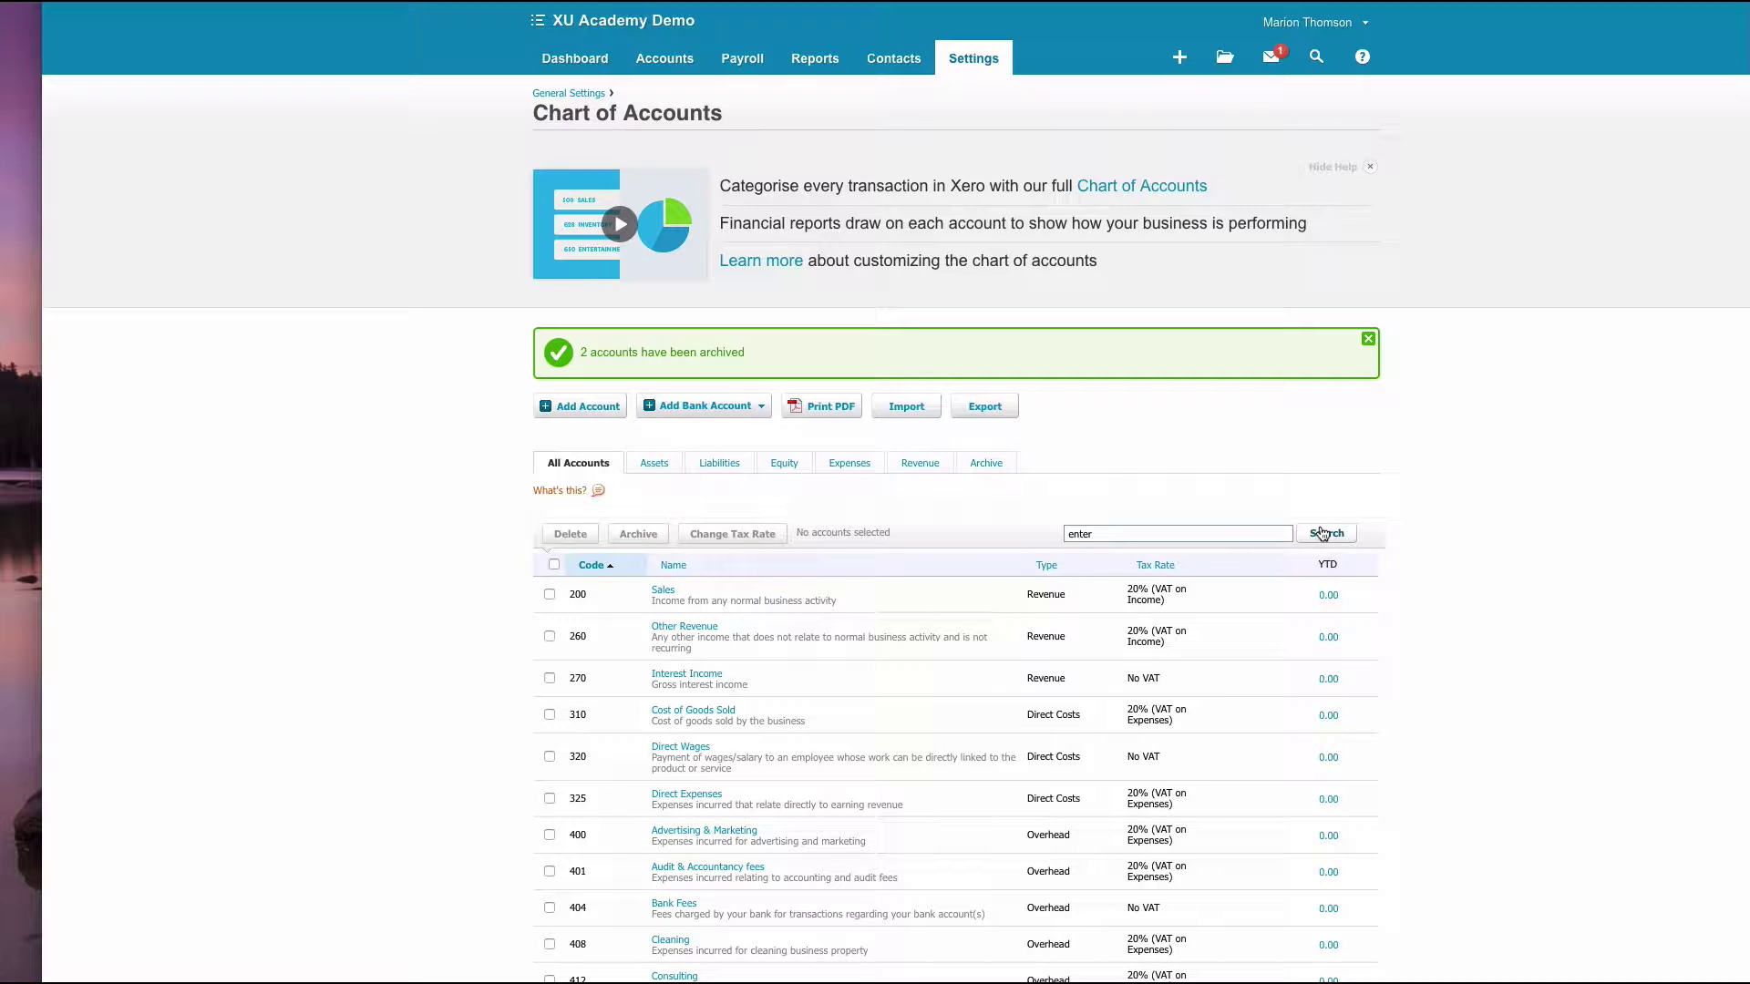
{"action": "left_click", "coordinate": [1322, 533]}
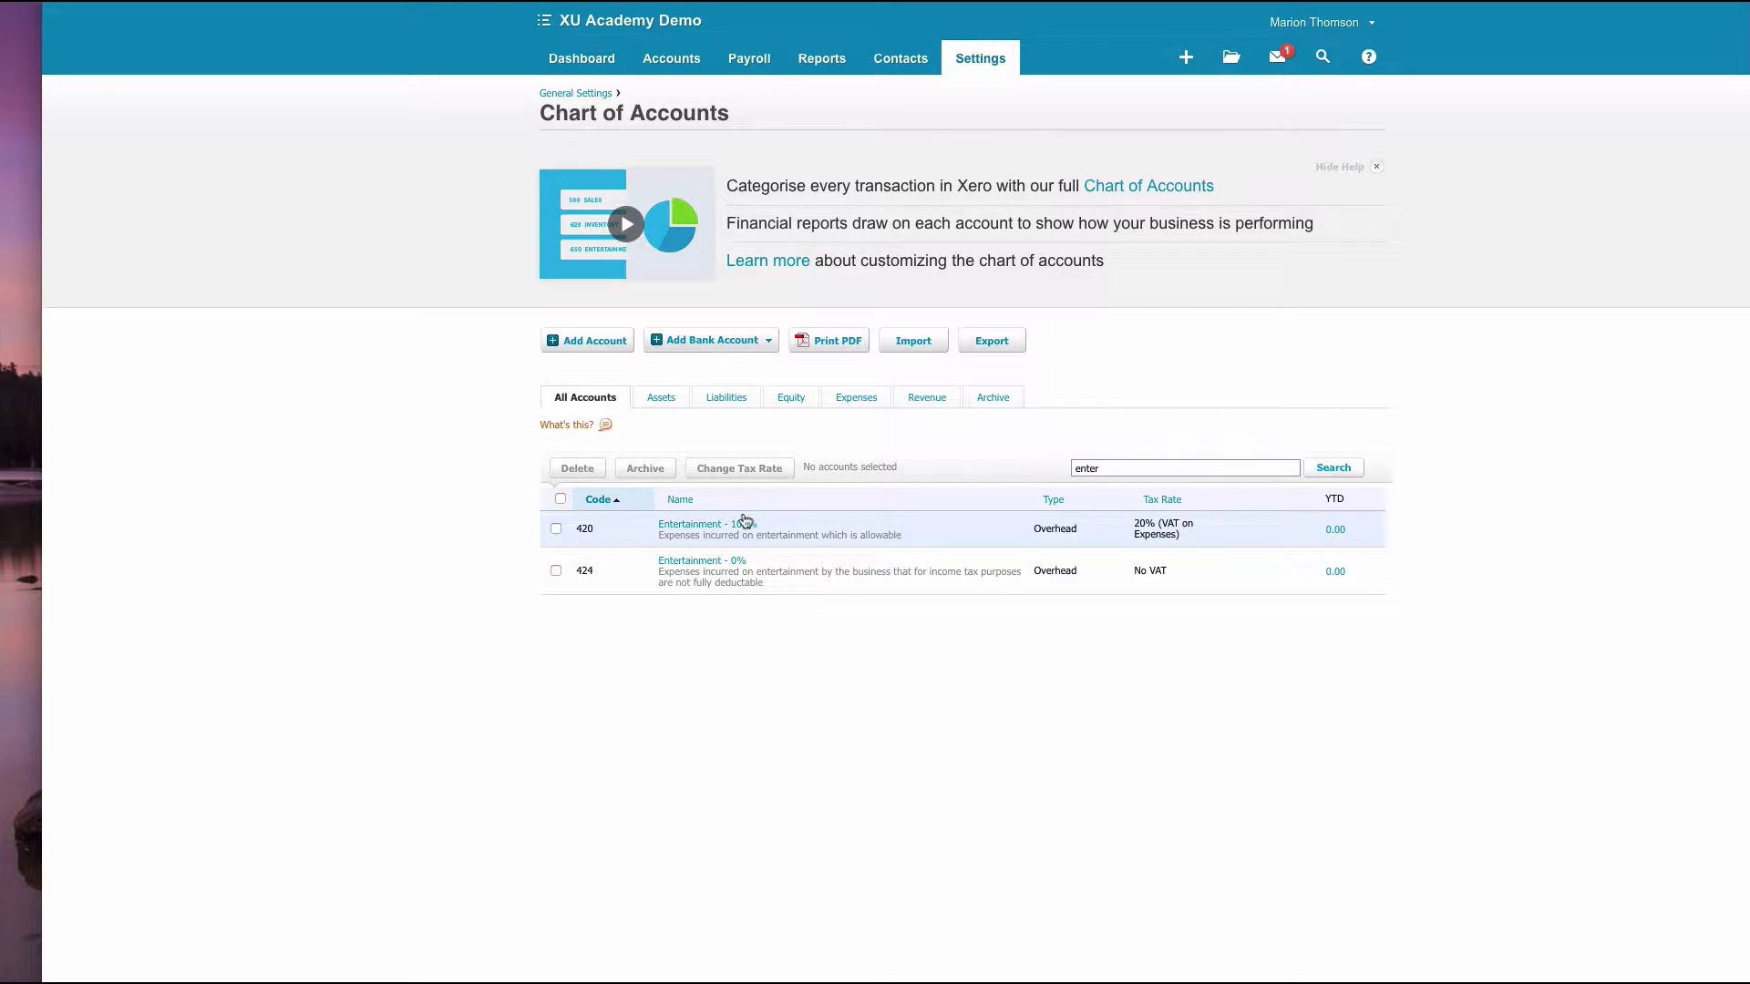
{"action": "left_click", "coordinate": [556, 530]}
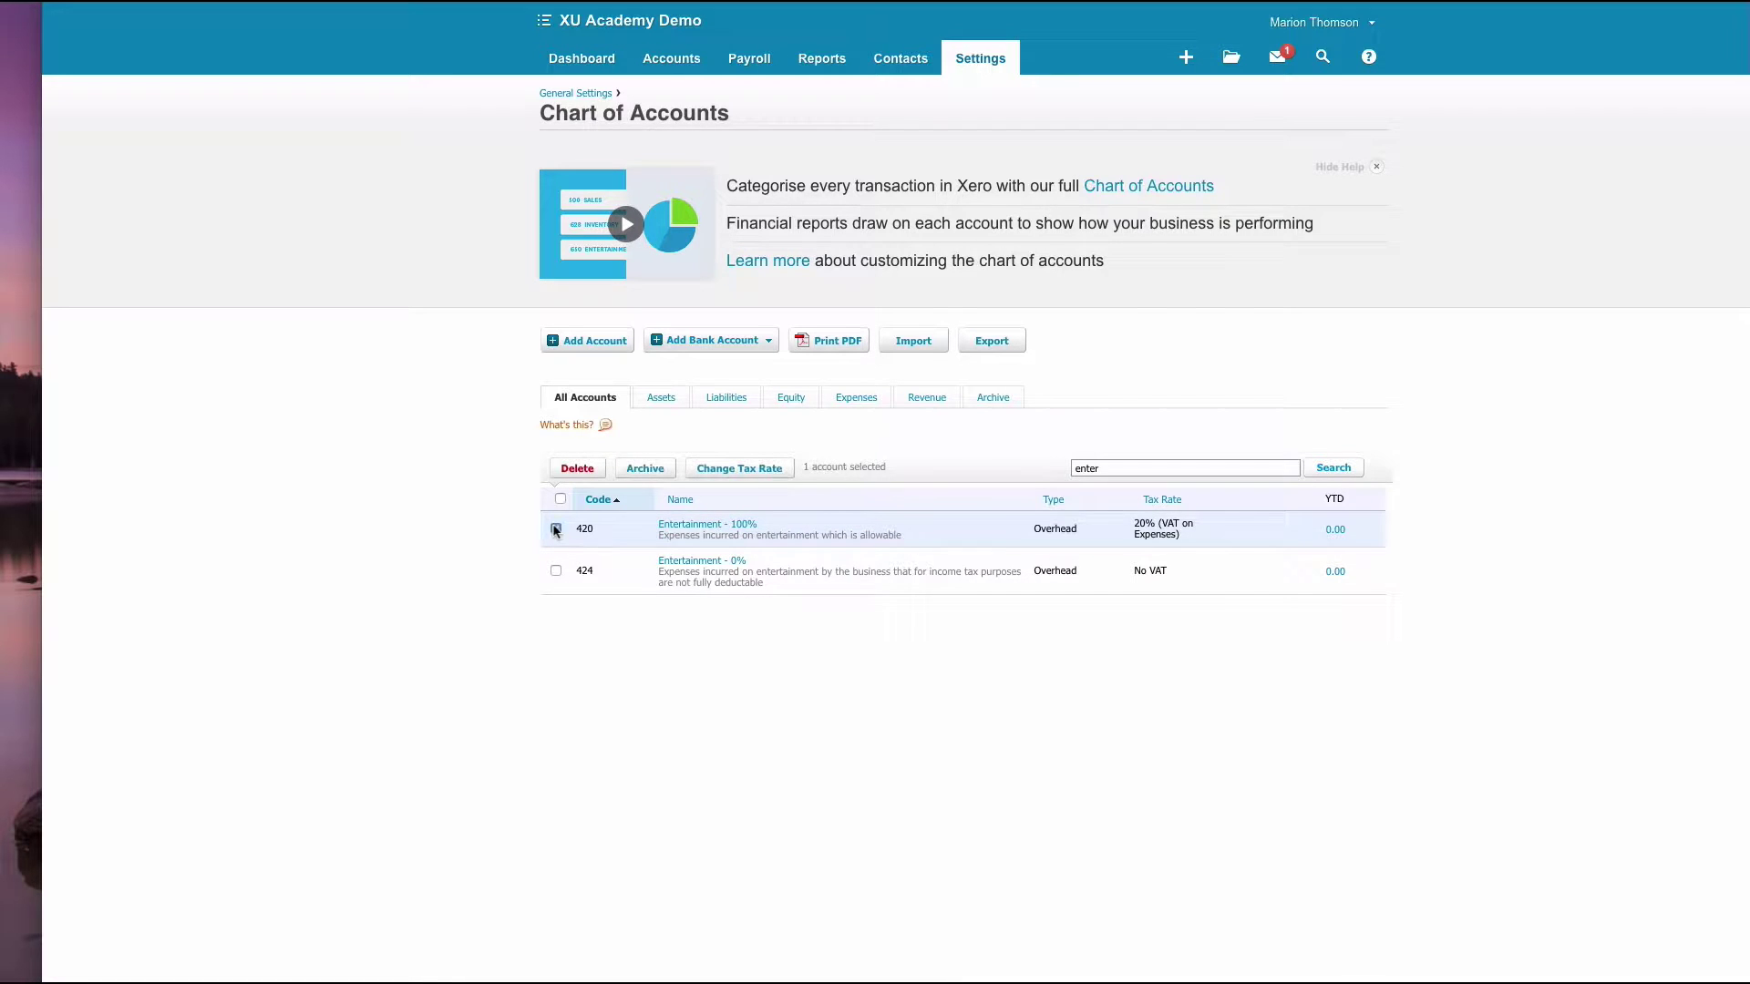
{"action": "left_click", "coordinate": [644, 468]}
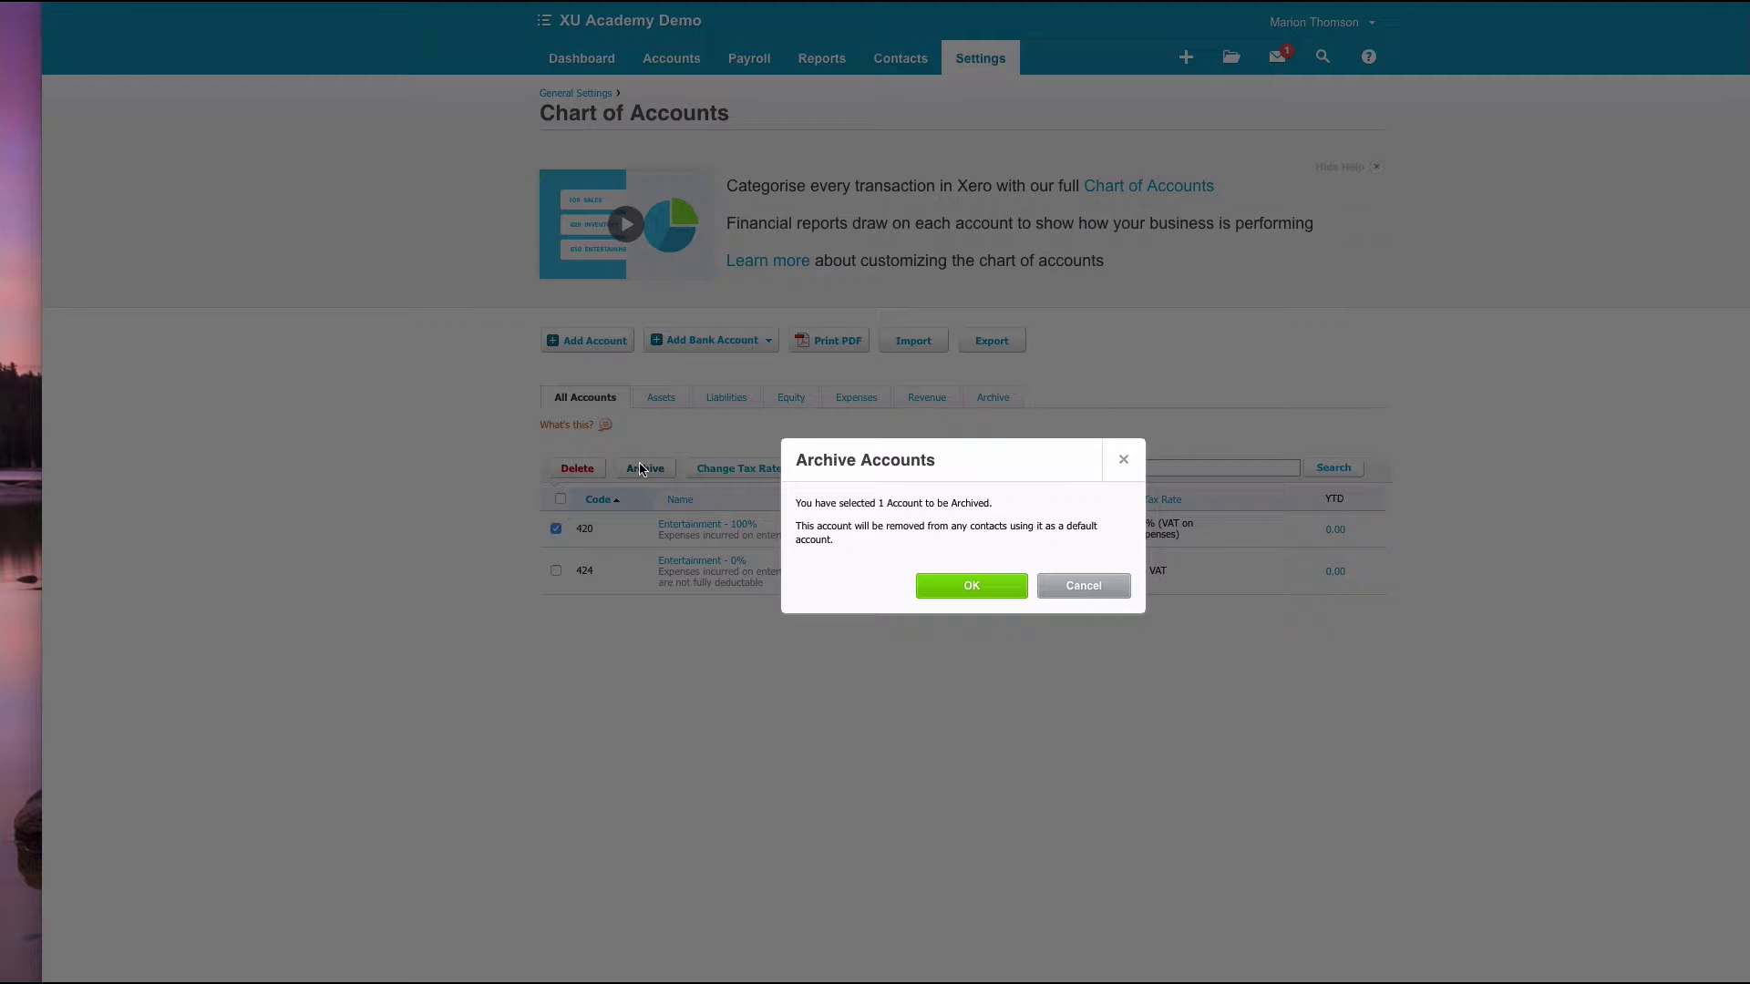
{"action": "left_click", "coordinate": [956, 584]}
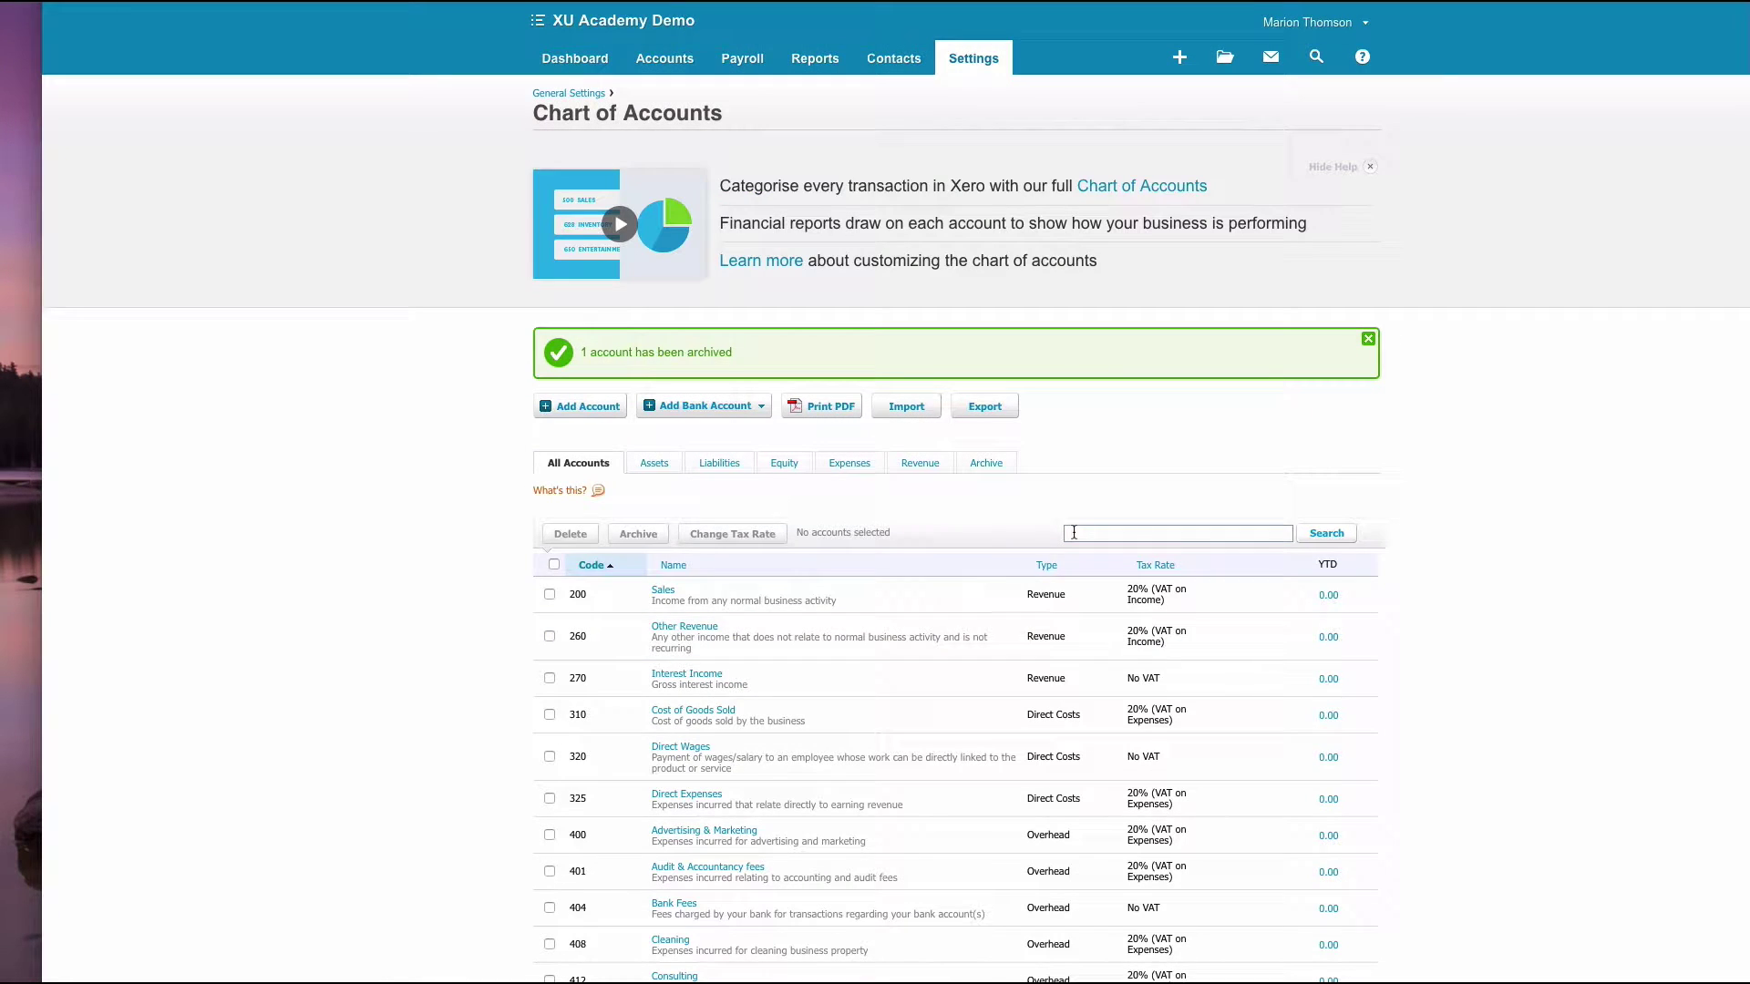
Search for 'travel' and archive account 494 Travel - International
{"action": "type", "text": "trave"}
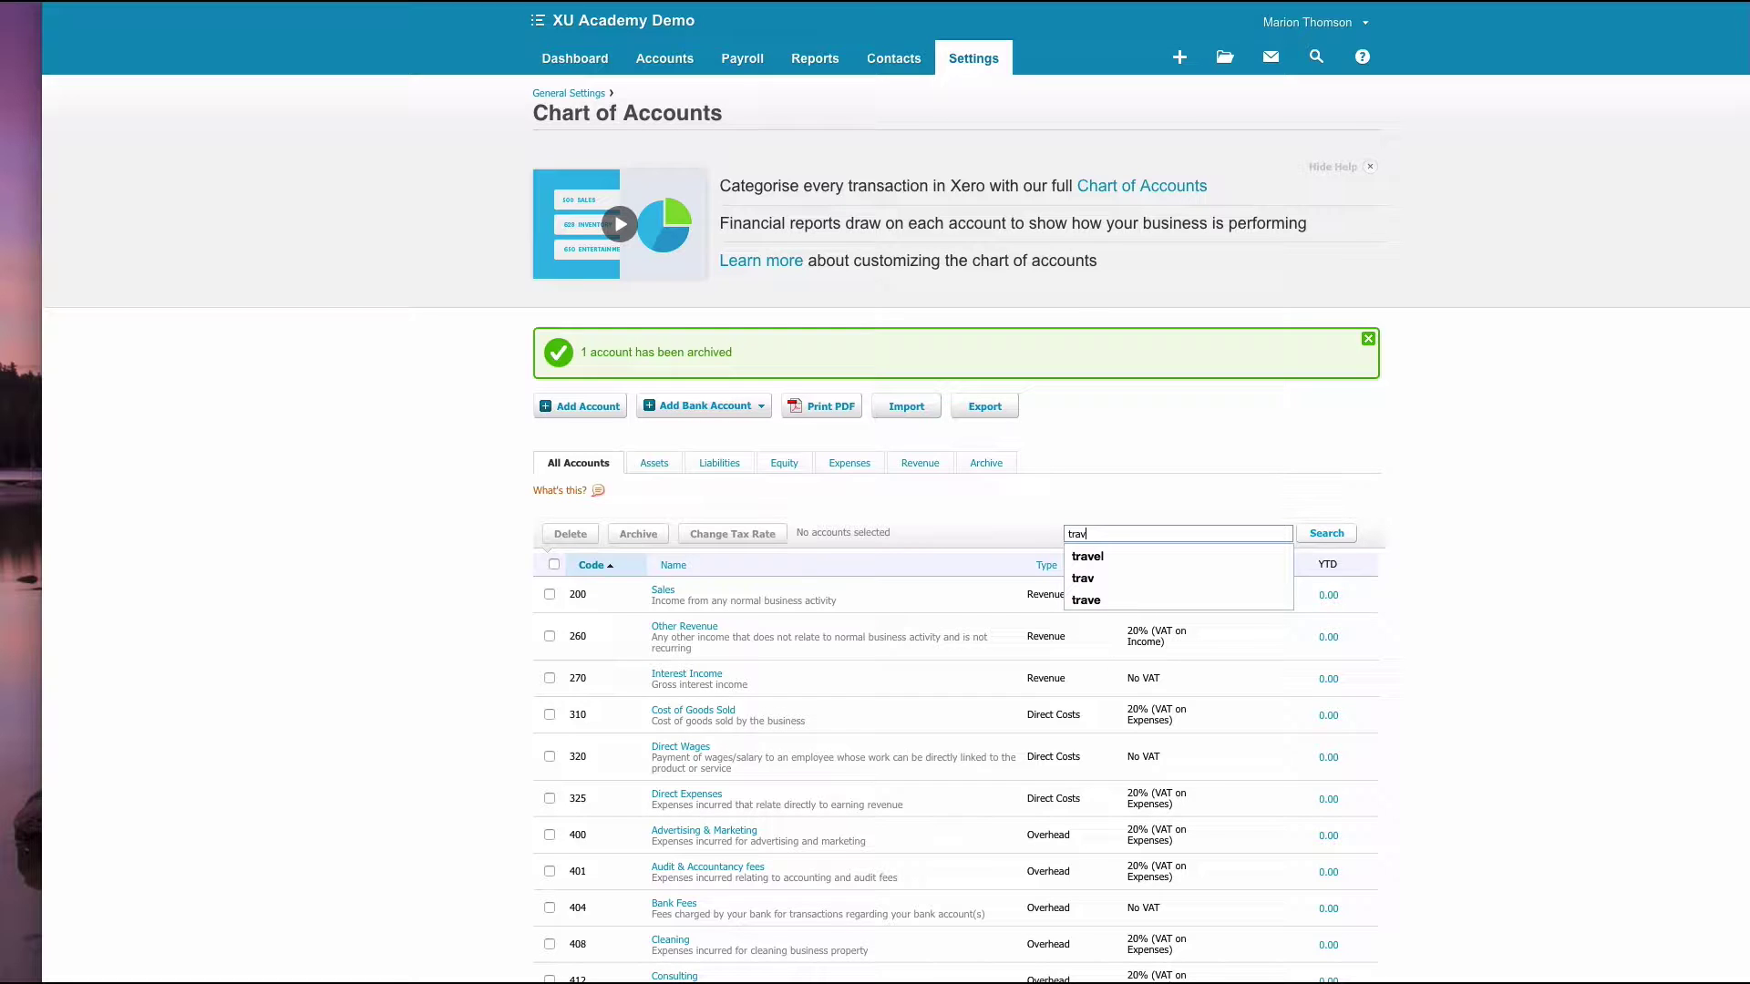
{"action": "left_click", "coordinate": [1086, 557]}
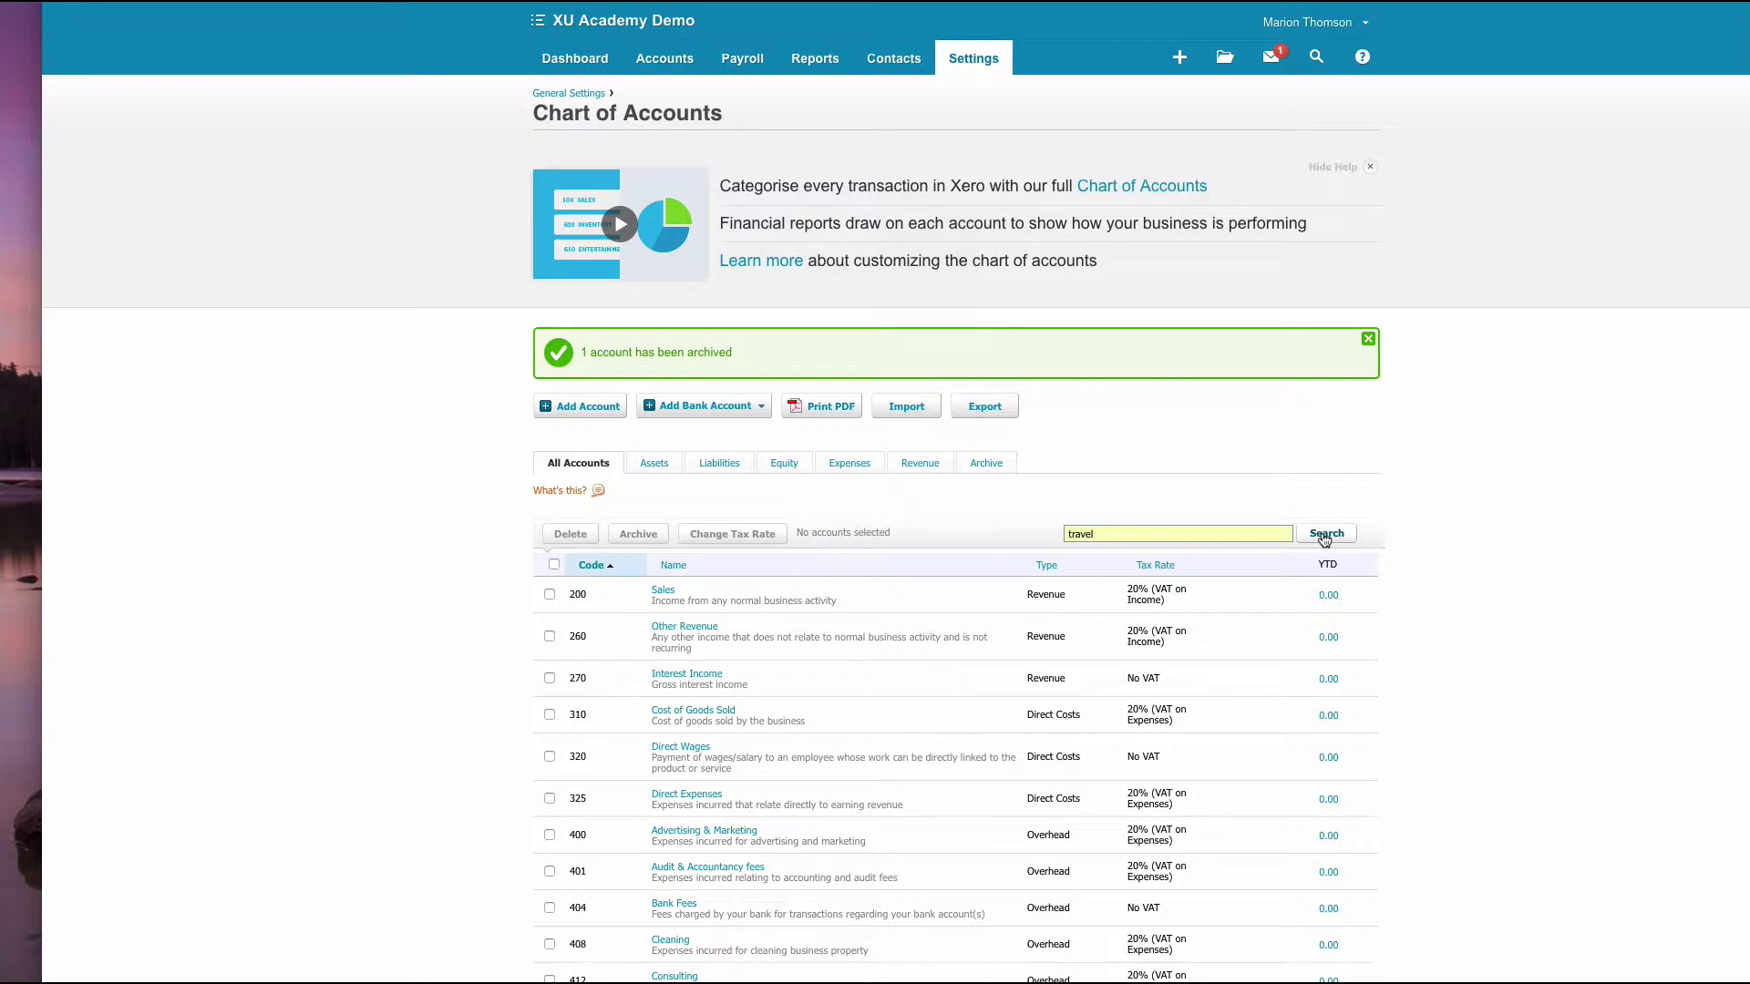
{"action": "left_click", "coordinate": [1326, 534]}
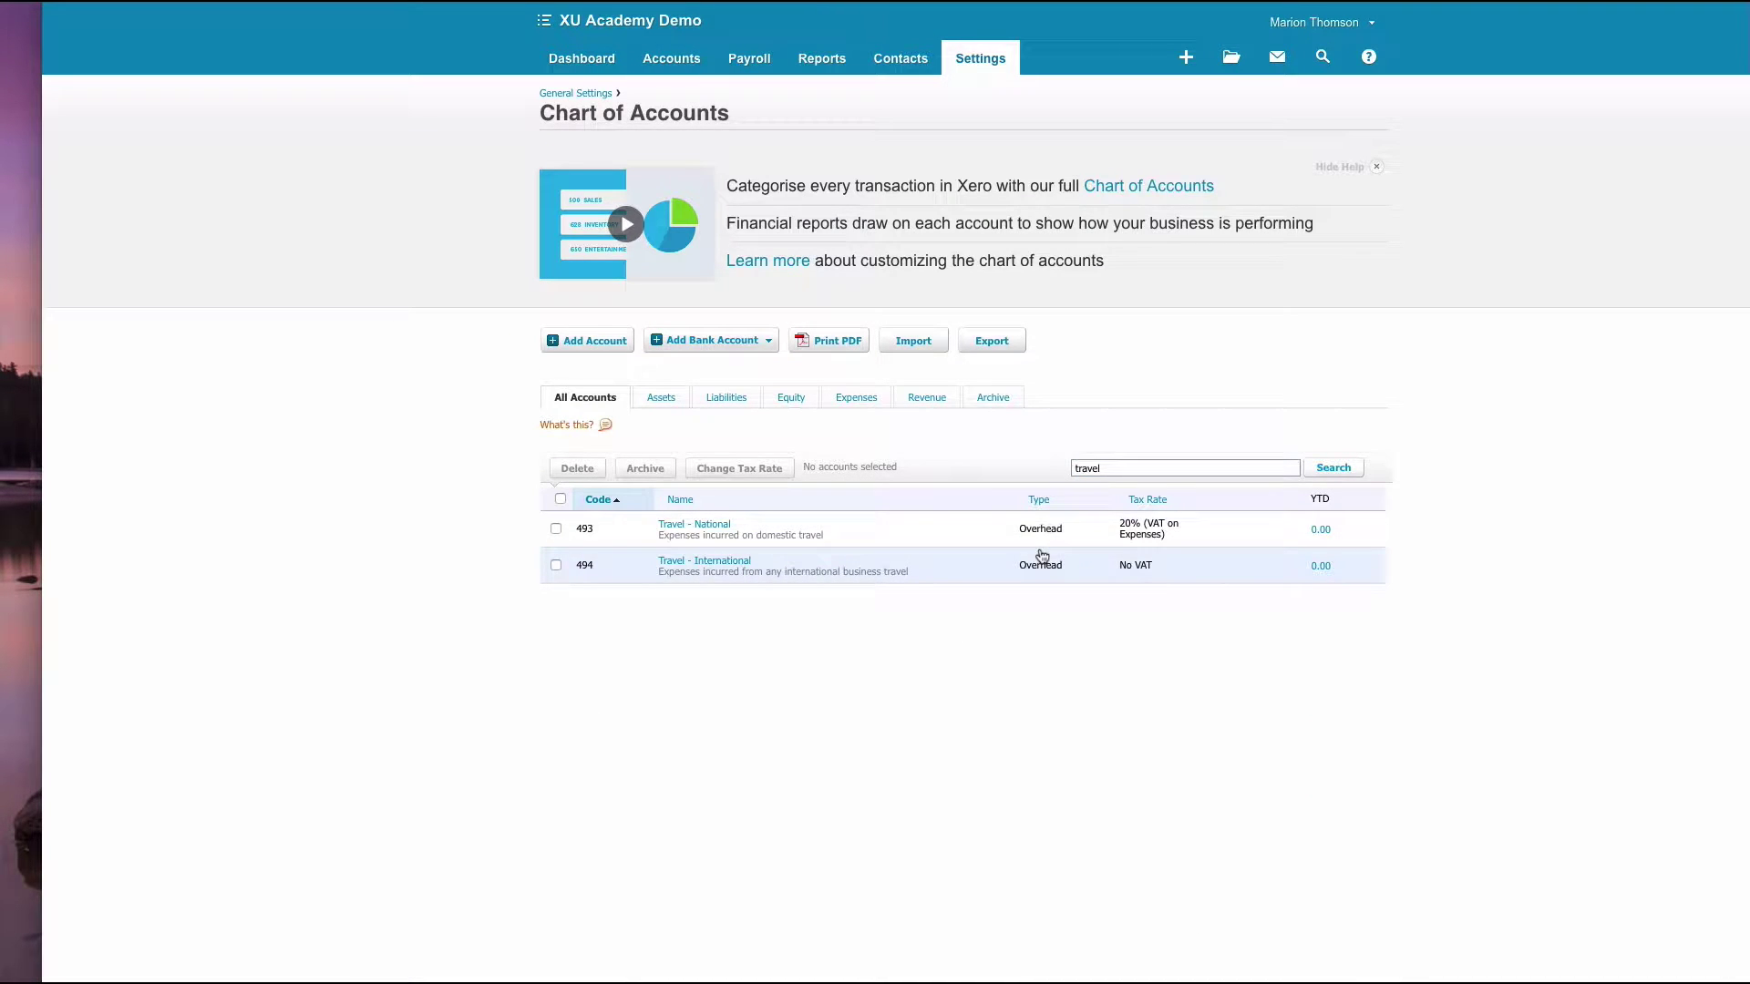
{"action": "left_click", "coordinate": [554, 566]}
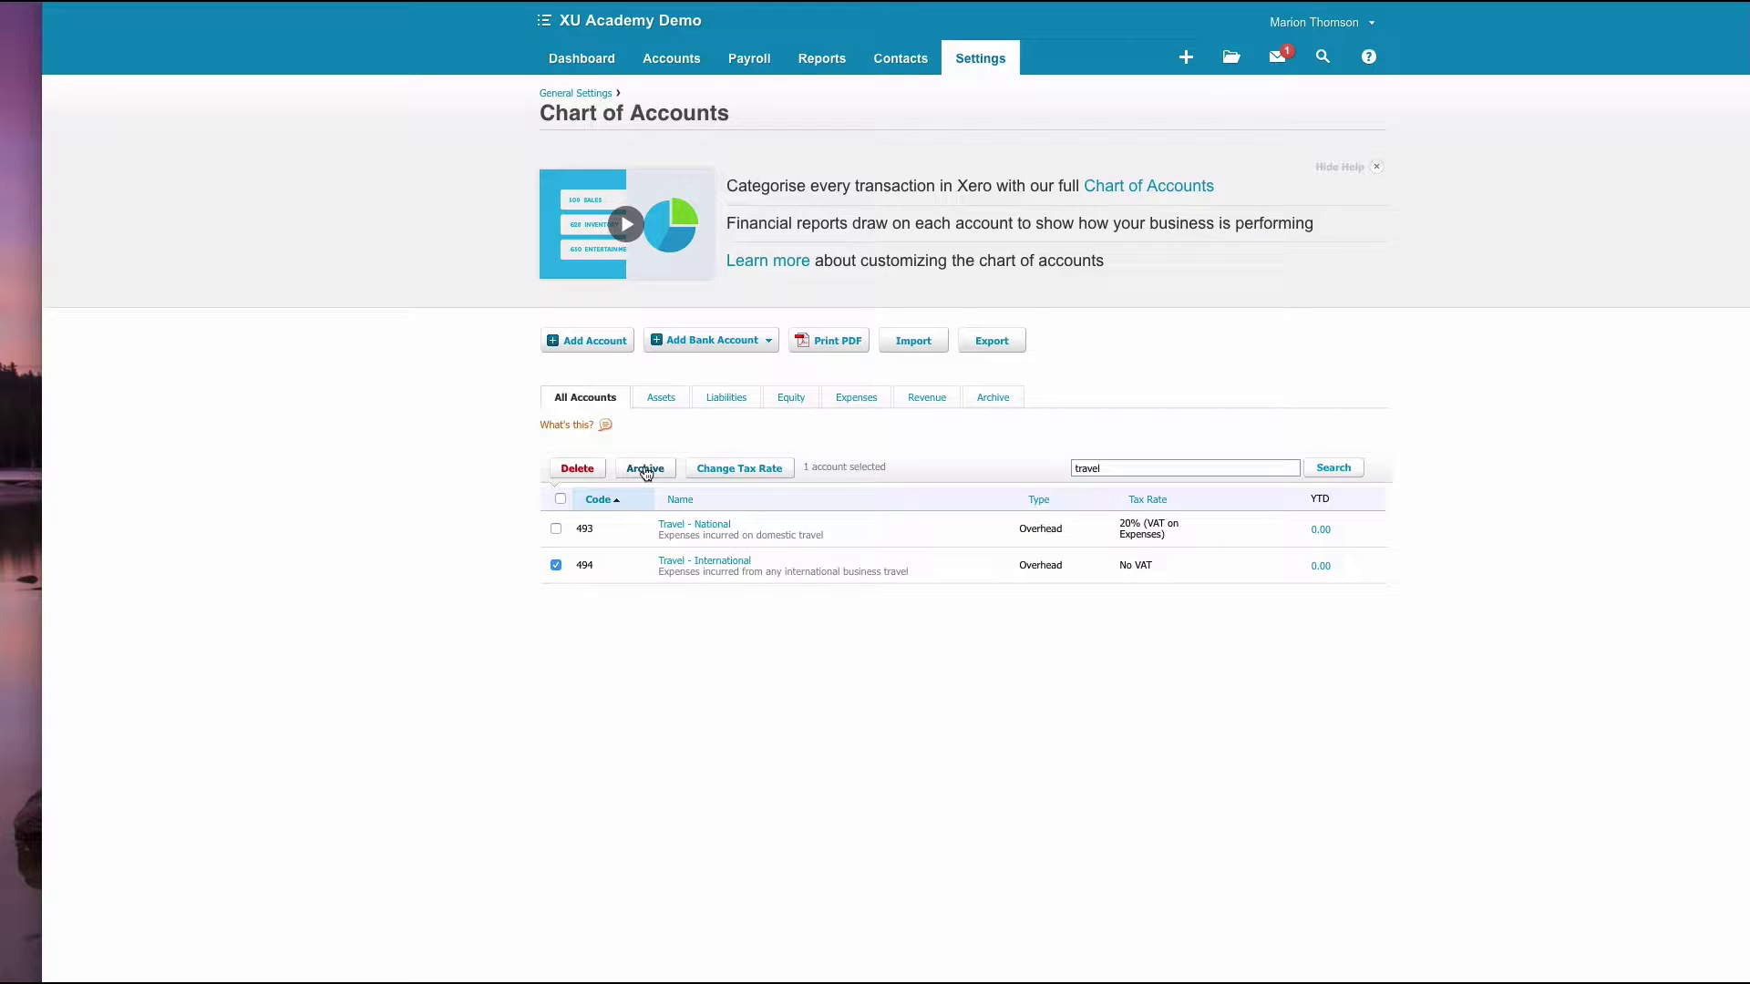
{"action": "left_click", "coordinate": [645, 470]}
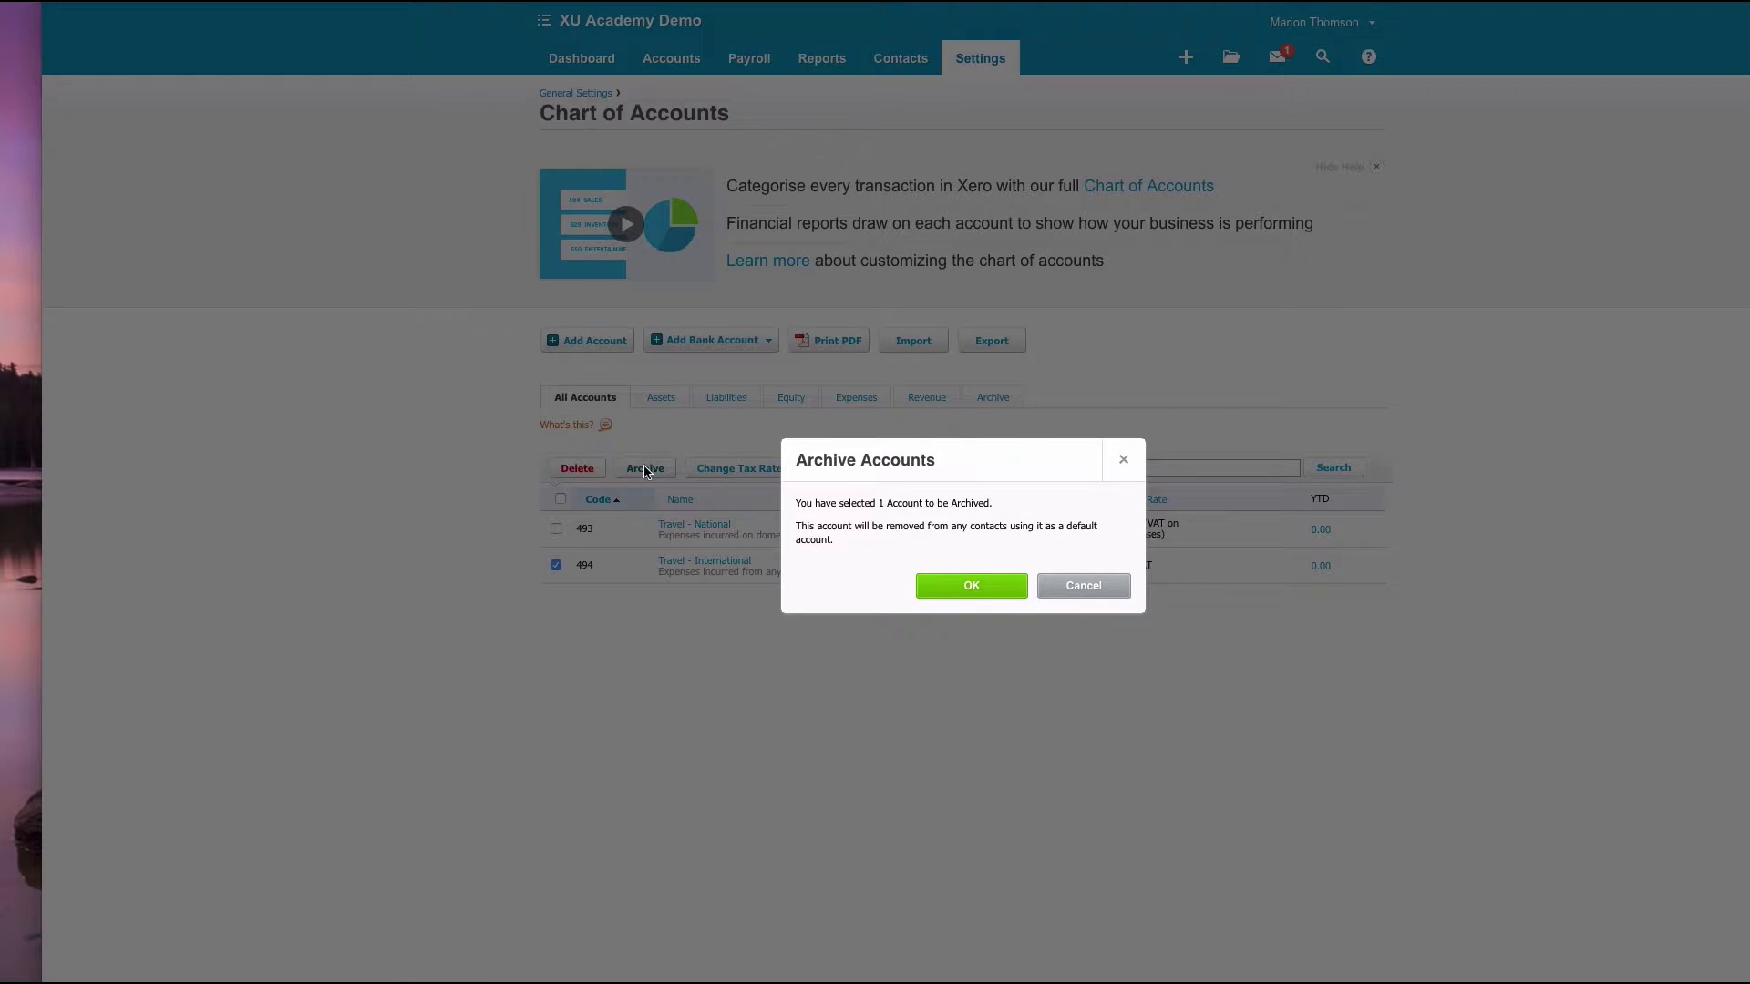
{"action": "left_click", "coordinate": [975, 589]}
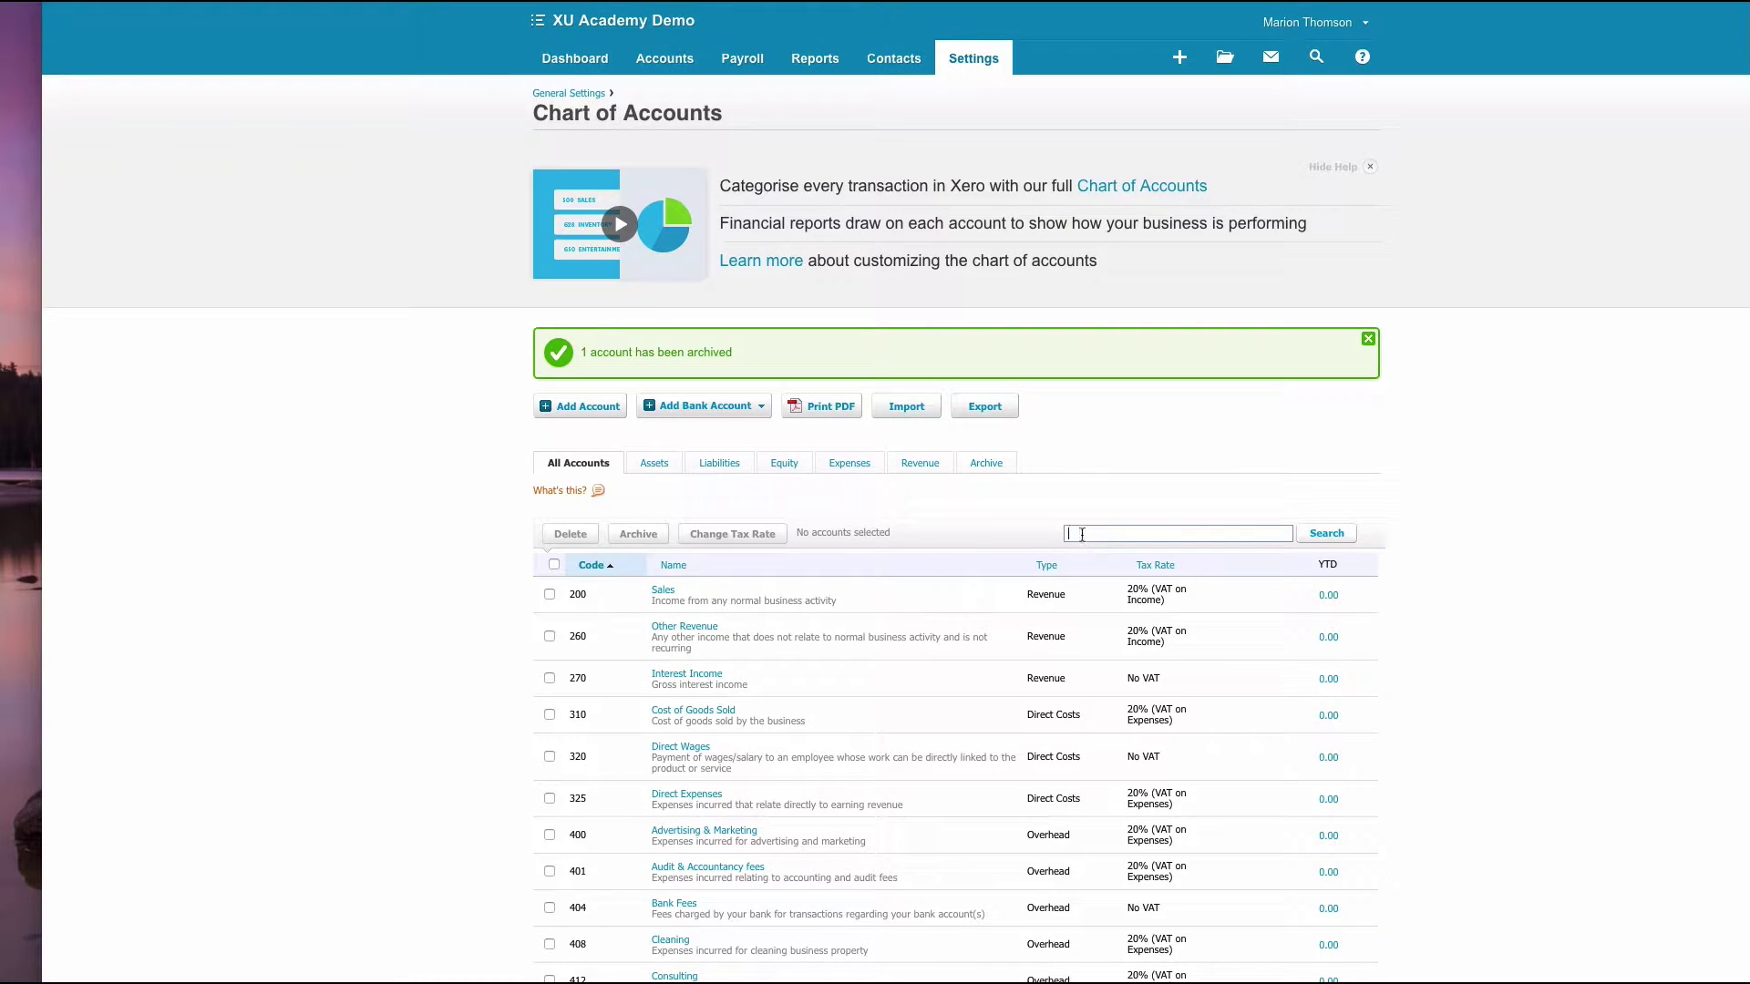
Search for 'enter' and rename account 424 from 'Entertainment - 0%' to 'Entertainment'
{"action": "left_click", "coordinate": [1081, 534]}
{"action": "type", "text": "enter"}
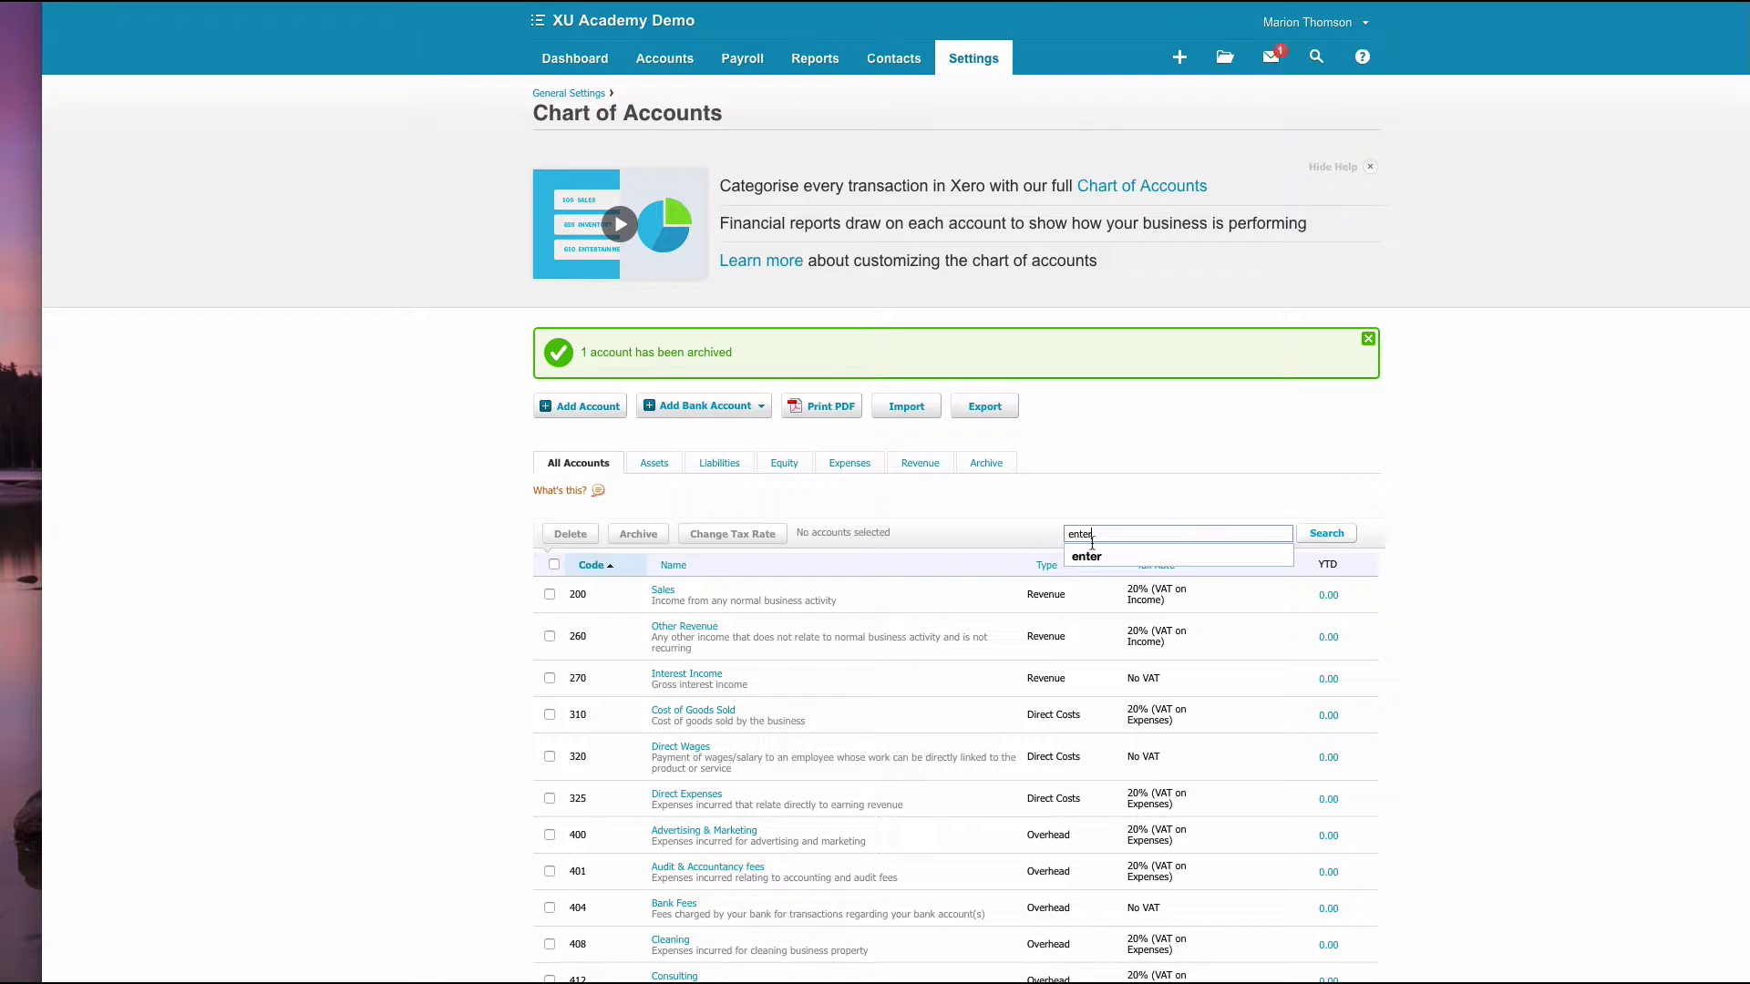
{"action": "left_click", "coordinate": [1325, 534]}
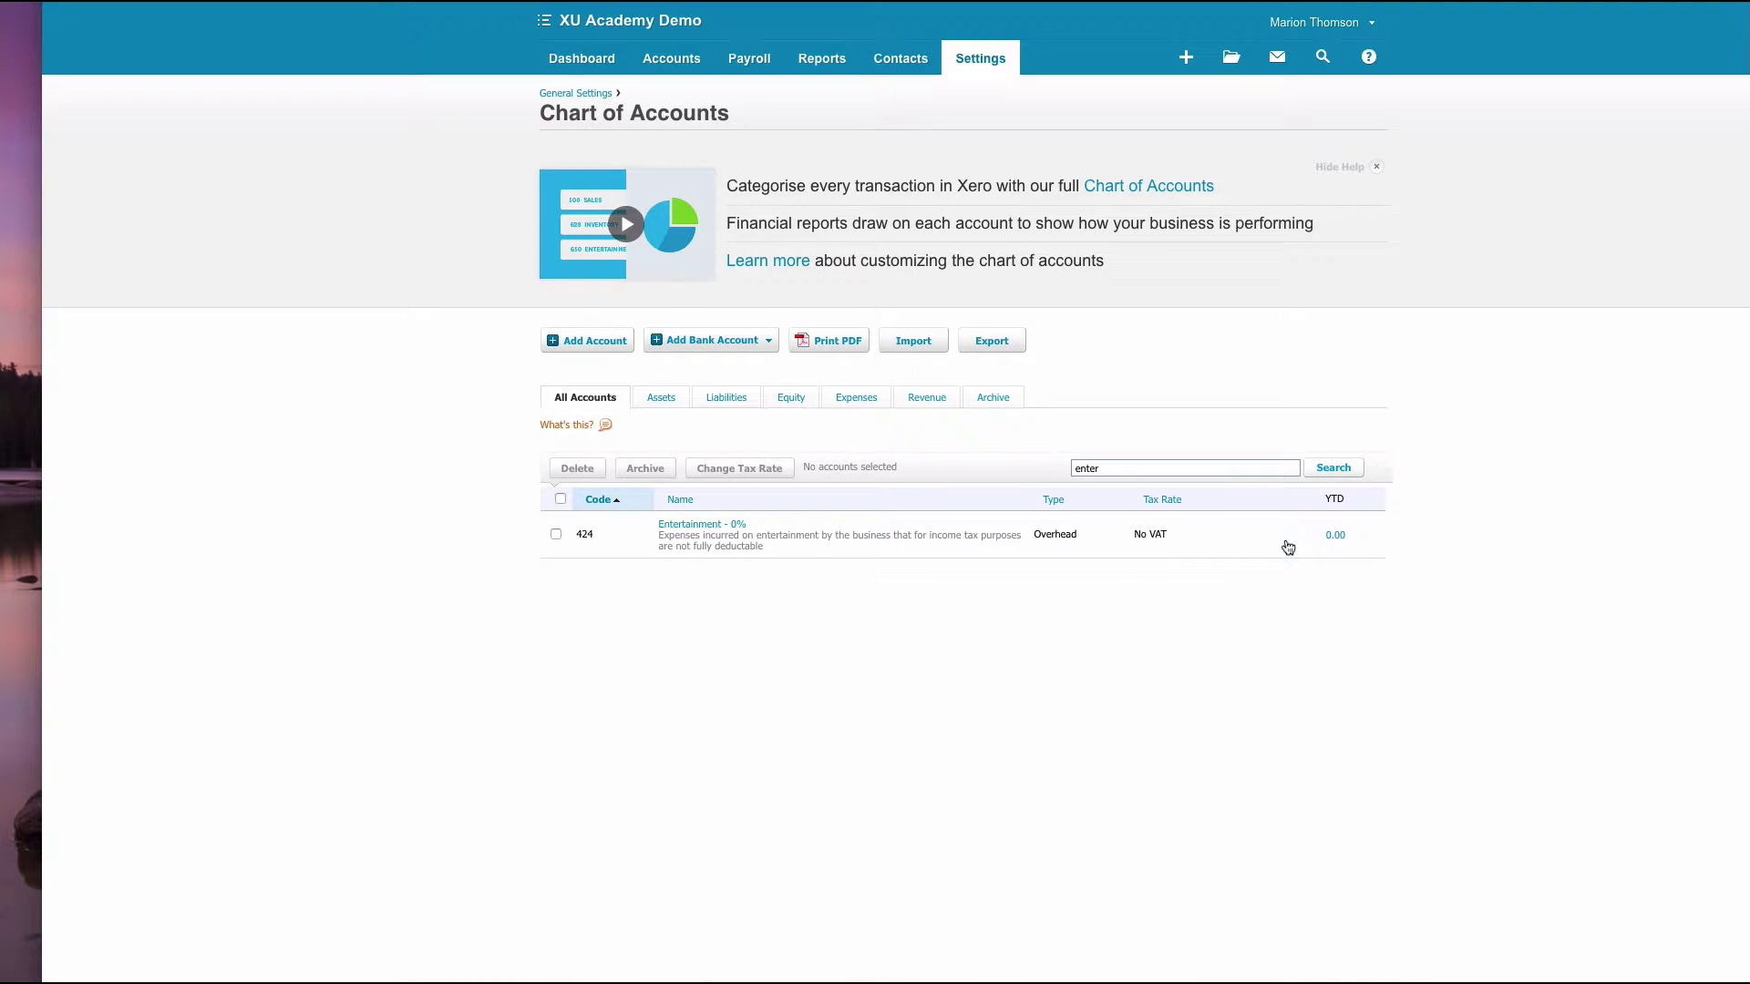
{"action": "left_click", "coordinate": [690, 527]}
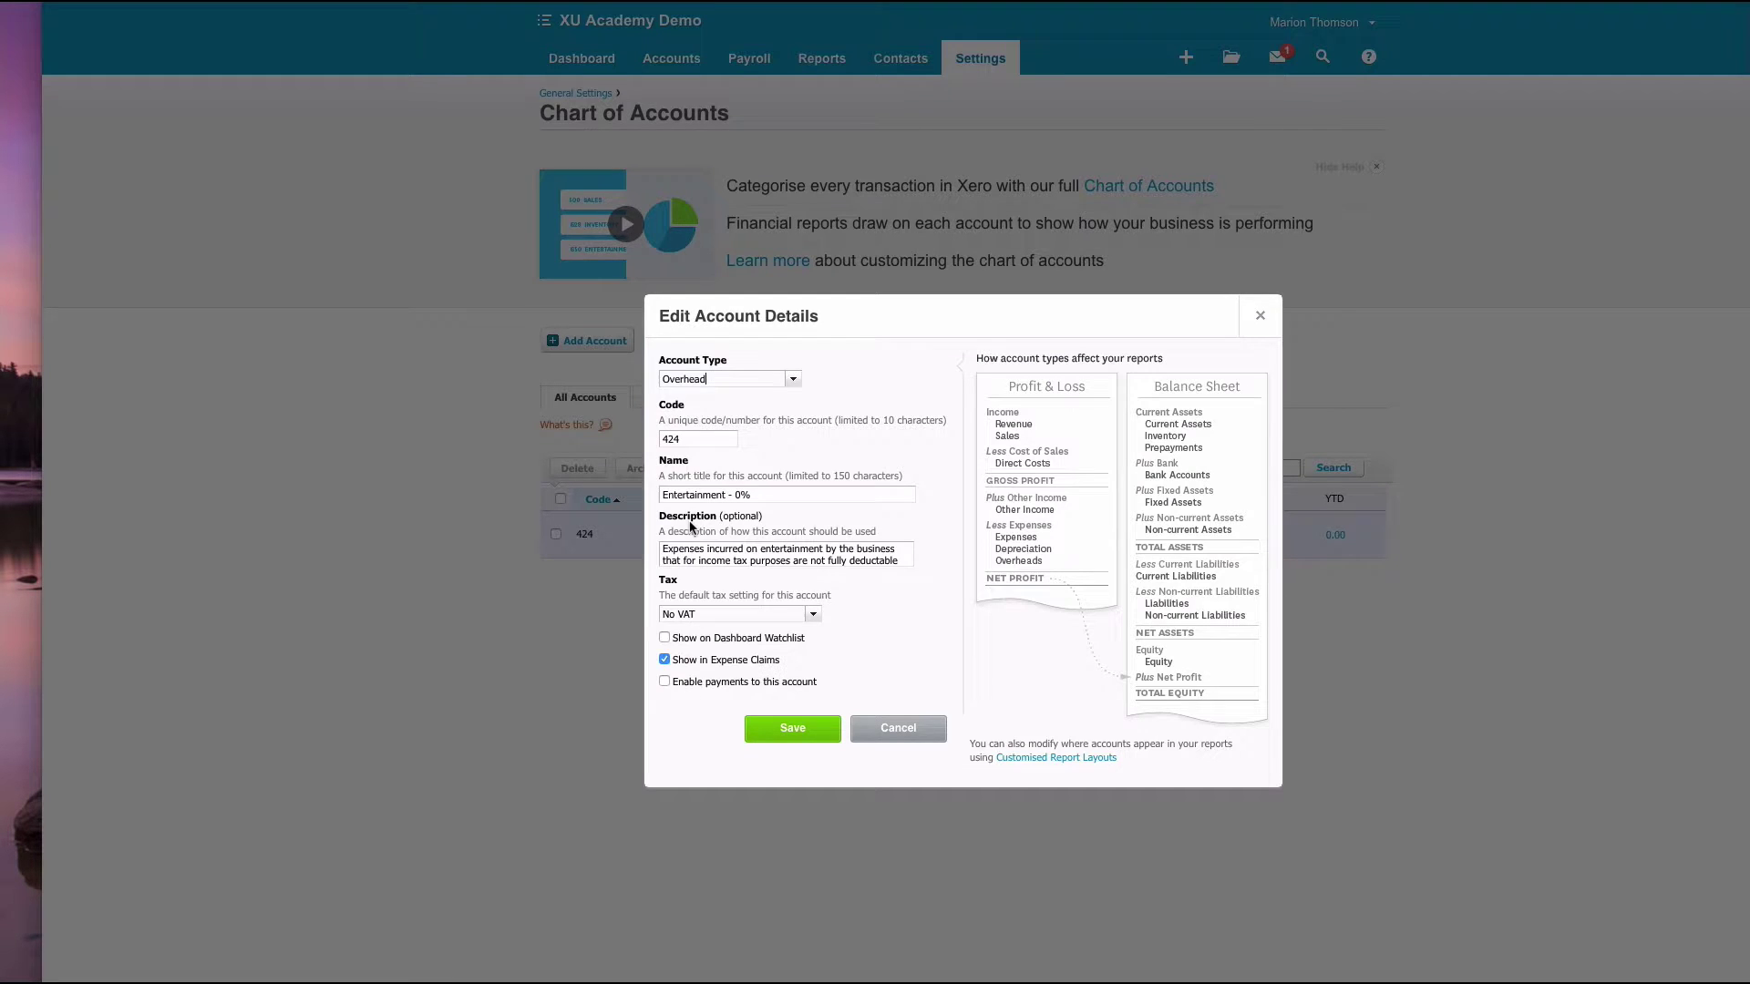
{"action": "left_click", "coordinate": [753, 494]}
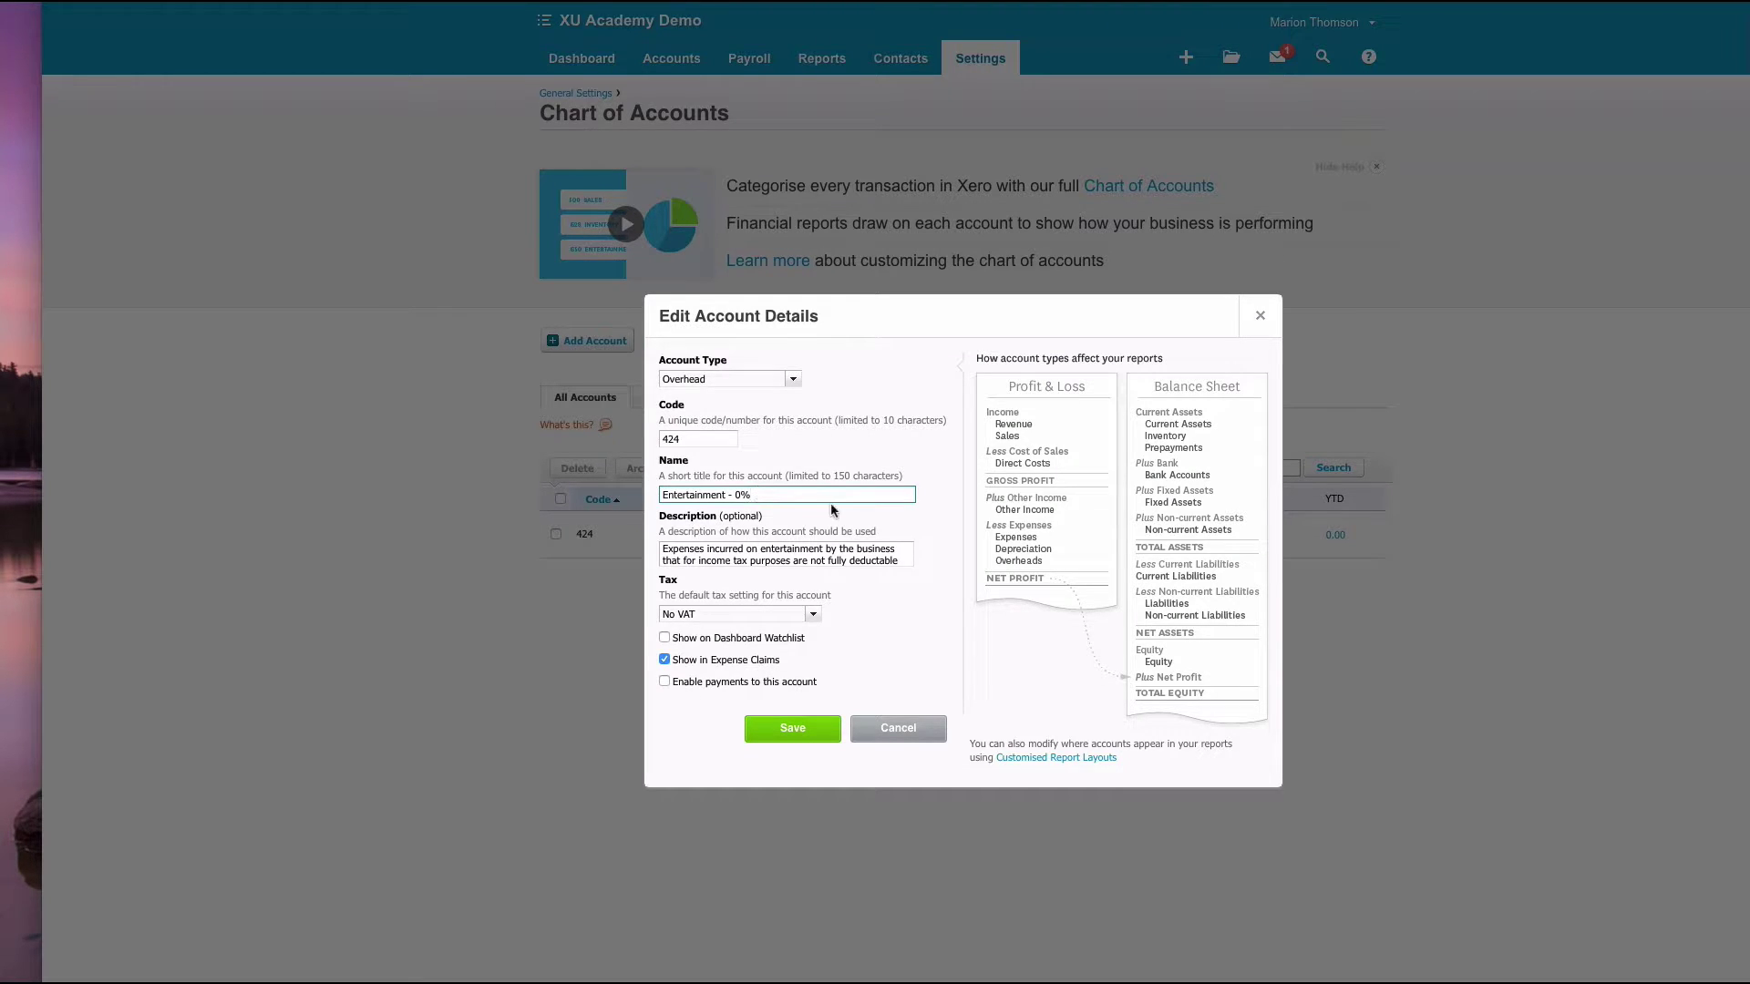
{"action": "key", "text": "BackSpace"}
{"action": "key", "text": "BackSpace"}
Shorten the description to 'Expenses incurred on entertainment by the business' and save
{"action": "left_click", "coordinate": [886, 559]}
{"action": "left_click_drag", "start_coordinate": [886, 559], "coordinate": [662, 557]}
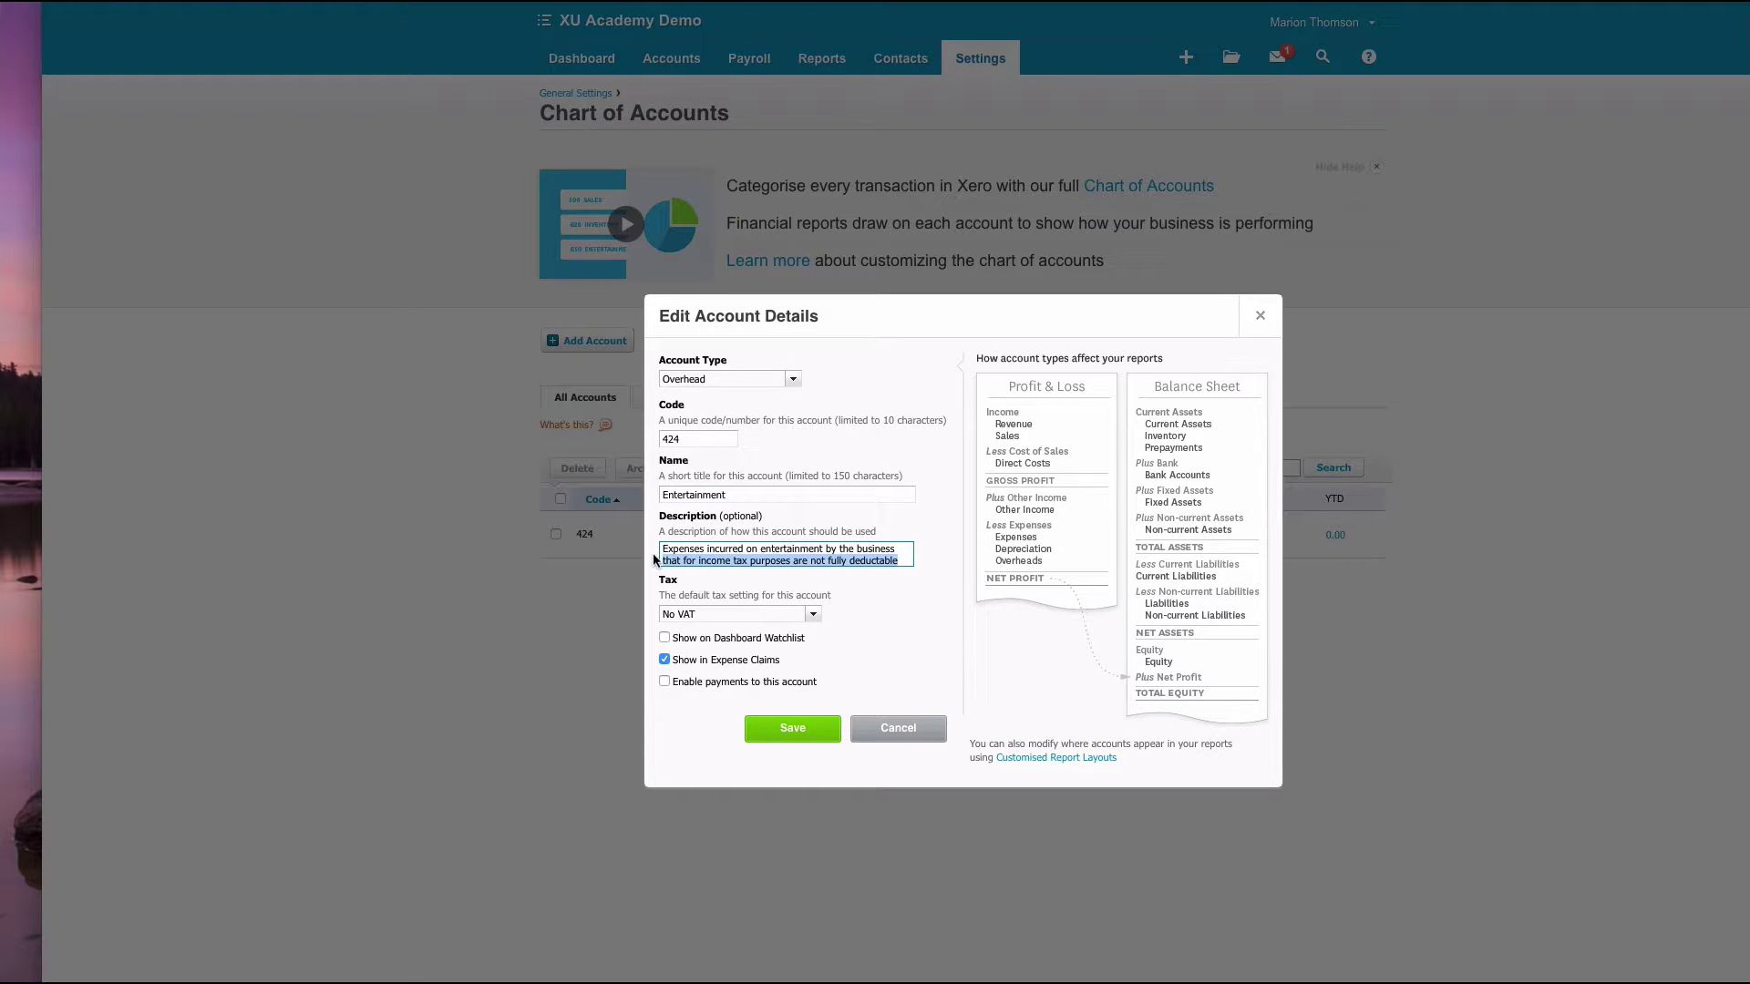
{"action": "key", "text": "BackSpace"}
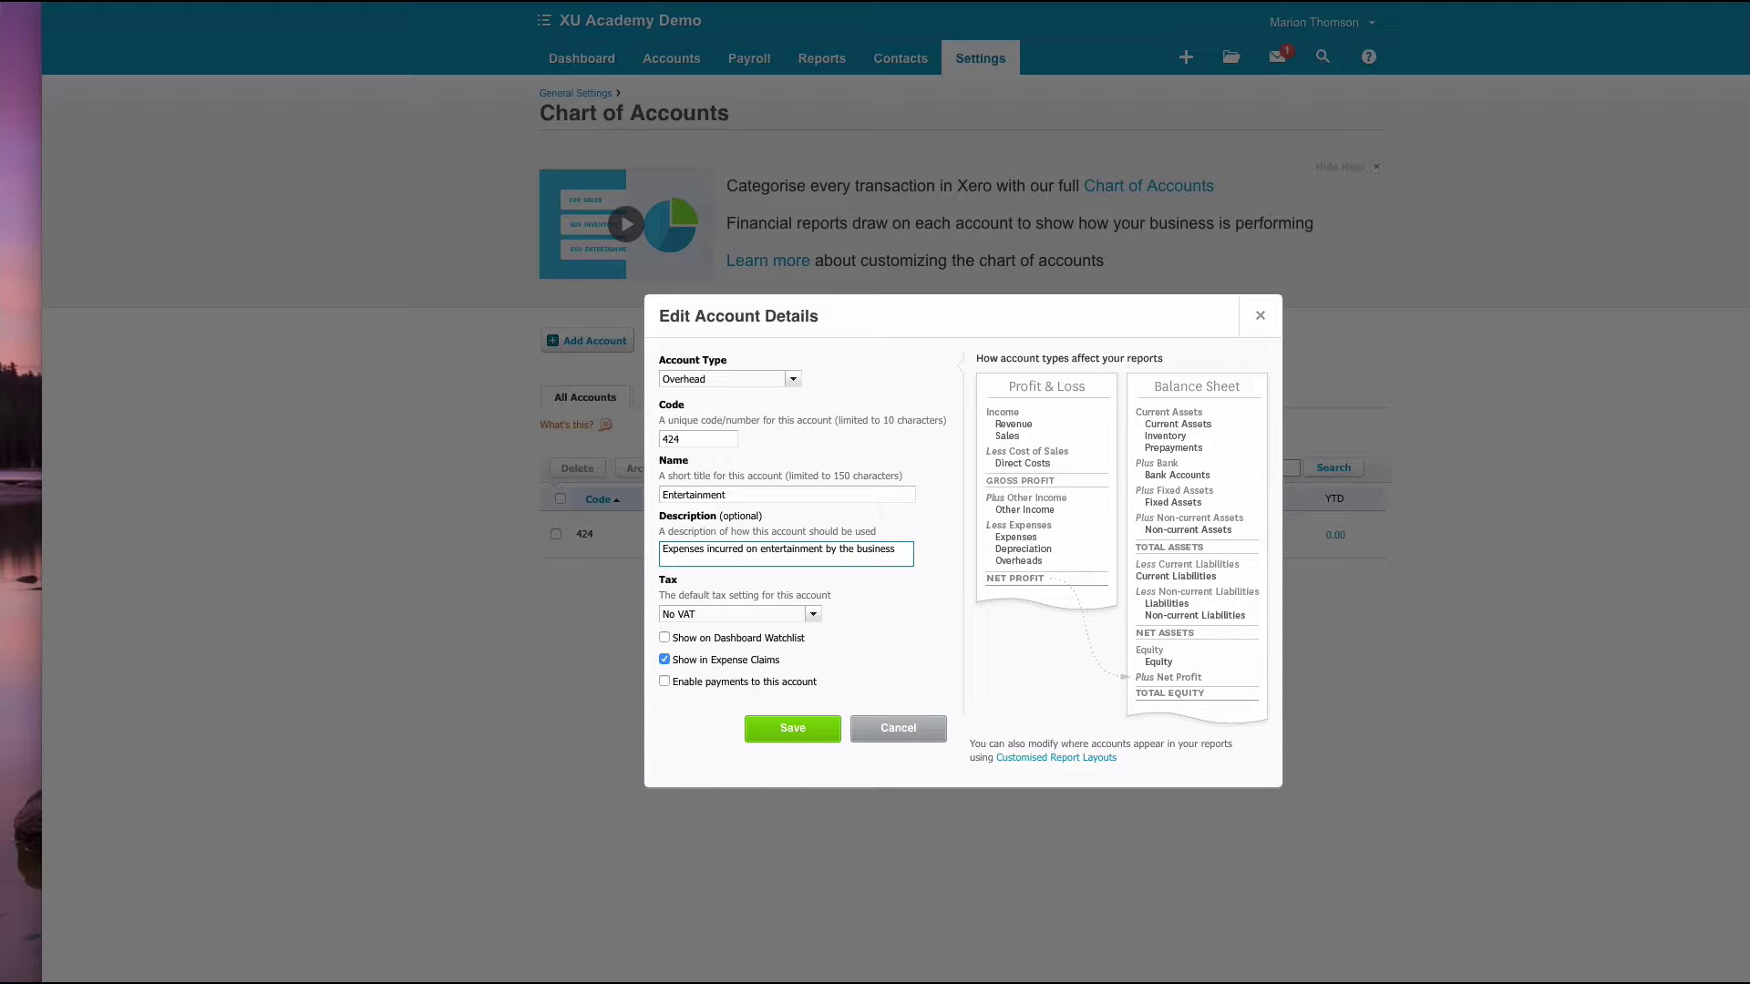
{"action": "left_click", "coordinate": [782, 730]}
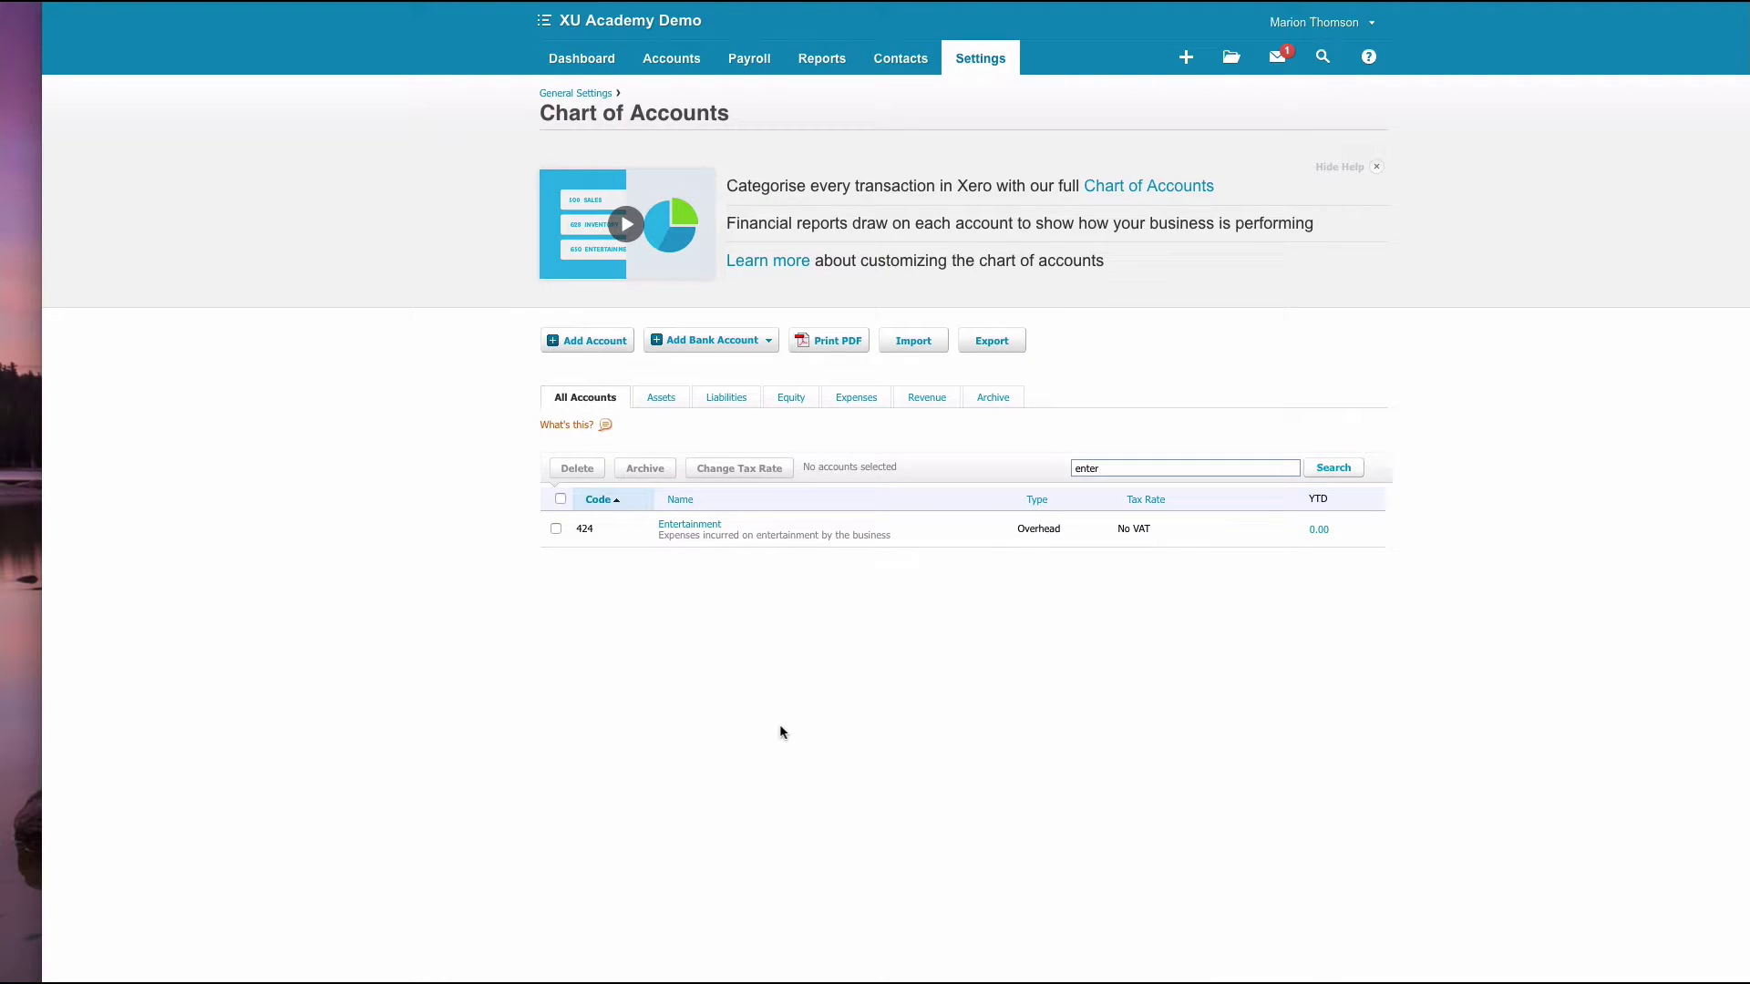
Search for 'travel' and rename account 493 from 'Travel - National' to 'Travel and Subsistence'
{"action": "left_click_drag", "start_coordinate": [1101, 468], "coordinate": [1027, 464]}
{"action": "type", "text": "travel"}
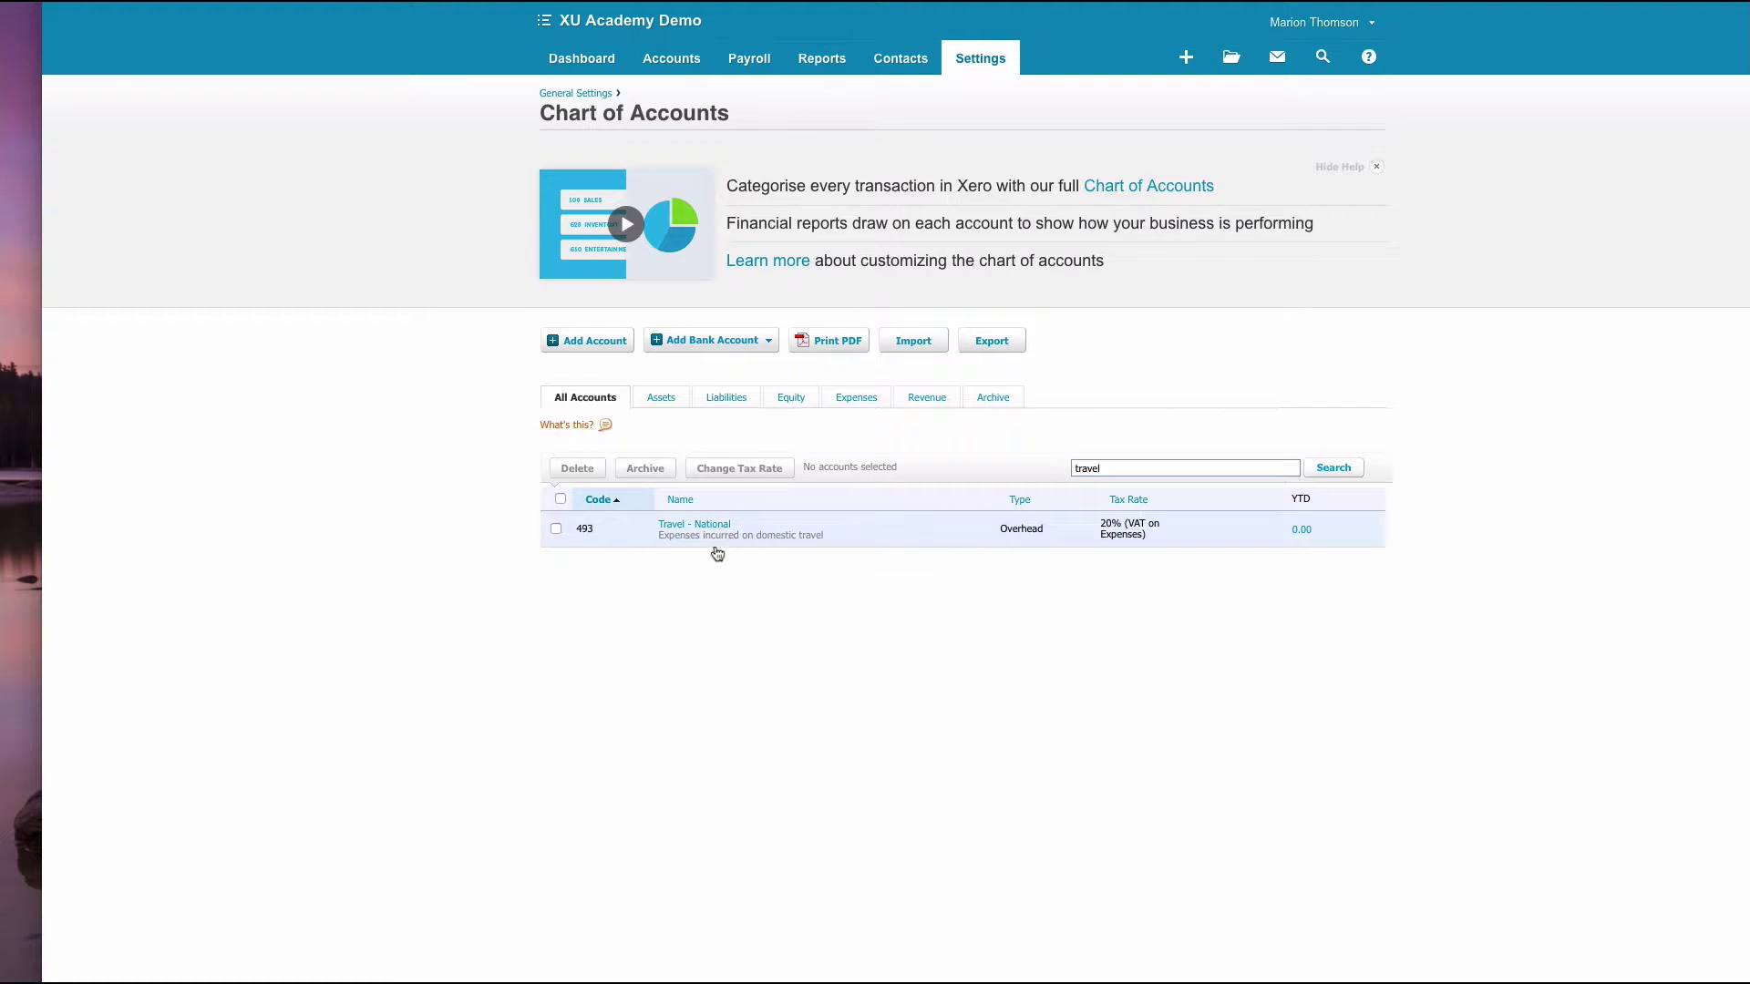
{"action": "left_click", "coordinate": [696, 526]}
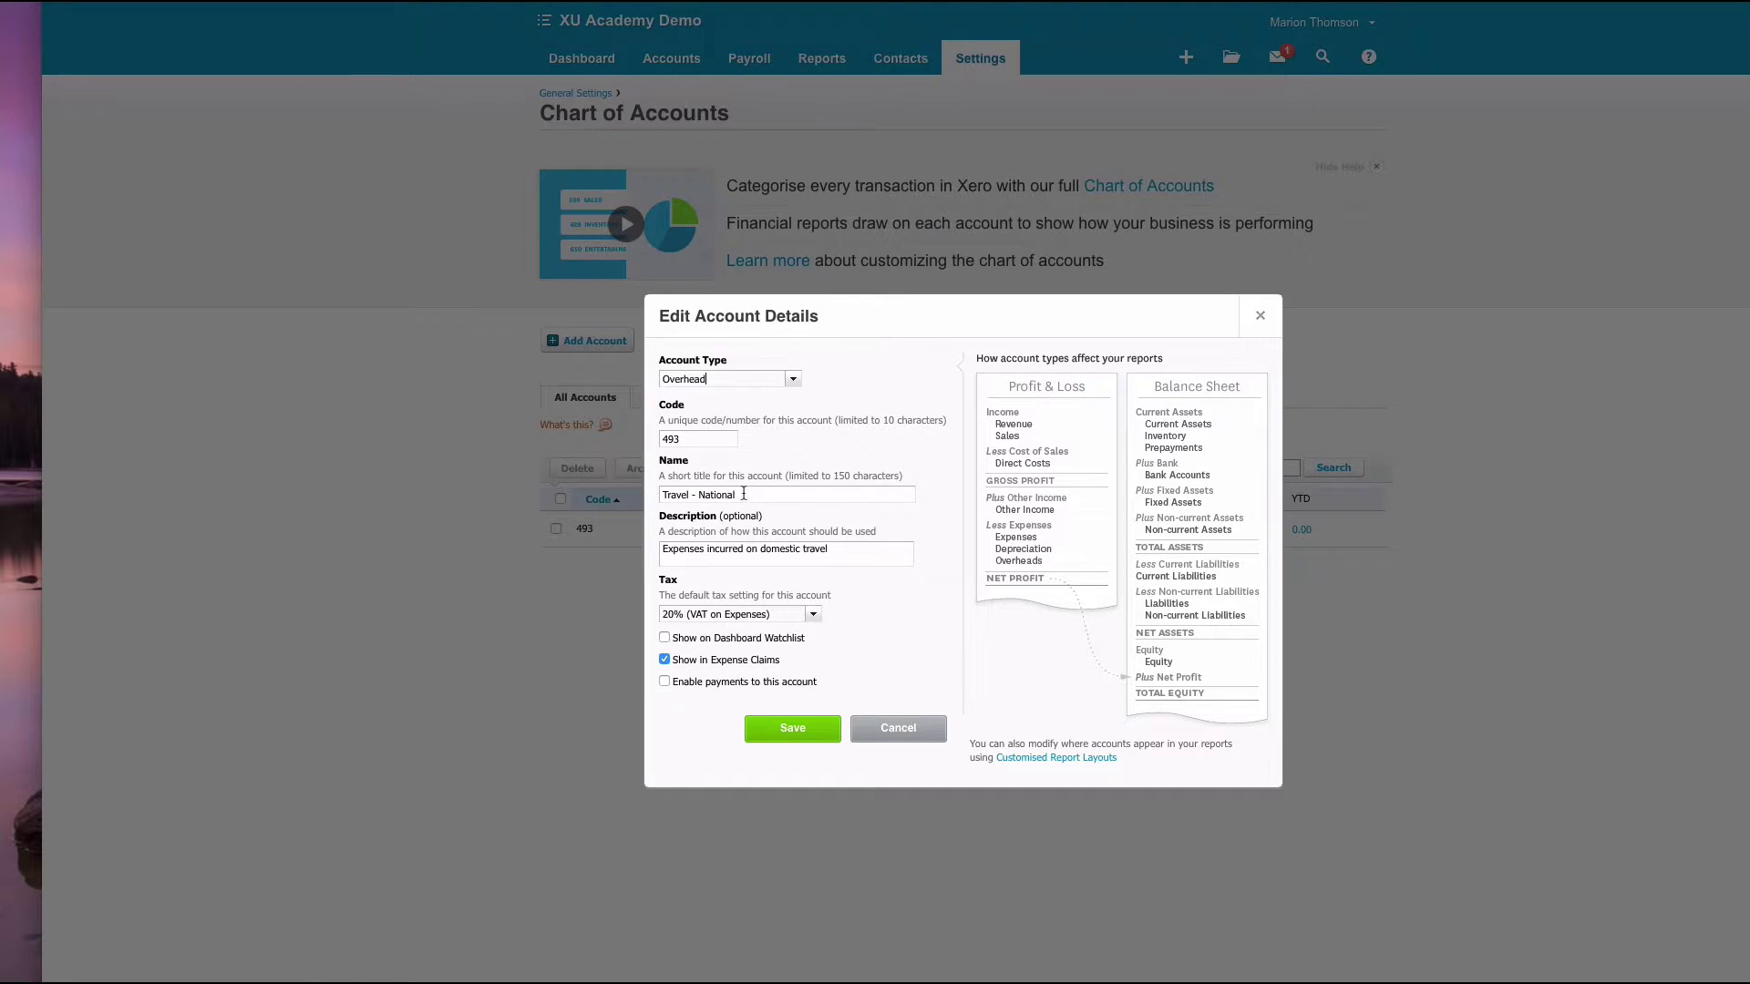
{"action": "left_click", "coordinate": [848, 497]}
{"action": "key", "text": "BackSpace"}
{"action": "key", "text": "BackSpace"}
{"action": "key", "text": "BackSpace"}
{"action": "key", "text": "BackSpace"}
{"action": "key", "text": "BackSpace"}
{"action": "key", "text": "BackSpace"}
{"action": "key", "text": "BackSpace"}
{"action": "key", "text": "BackSpace"}
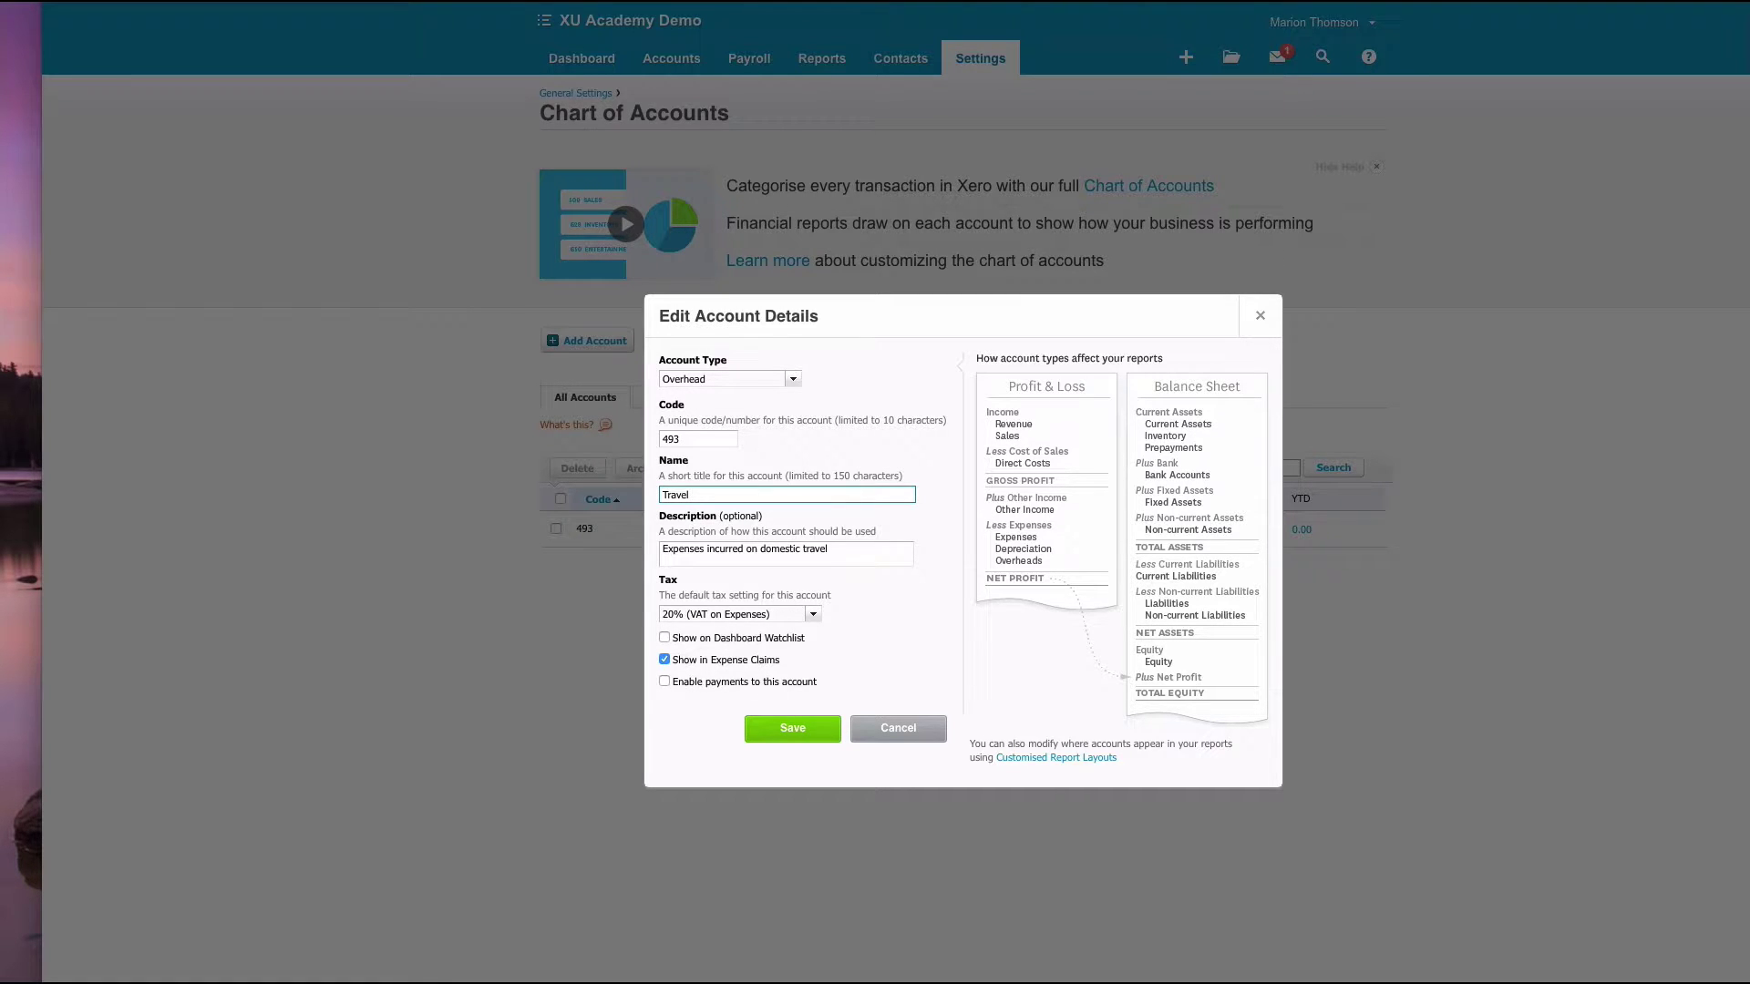
{"action": "type", "text": "and Sub"}
{"action": "type", "text": "so"}
{"action": "type", "text": "stence"}
Change the description to 'Expenses incurred on travel and subsistence' and save
{"action": "left_click", "coordinate": [832, 547]}
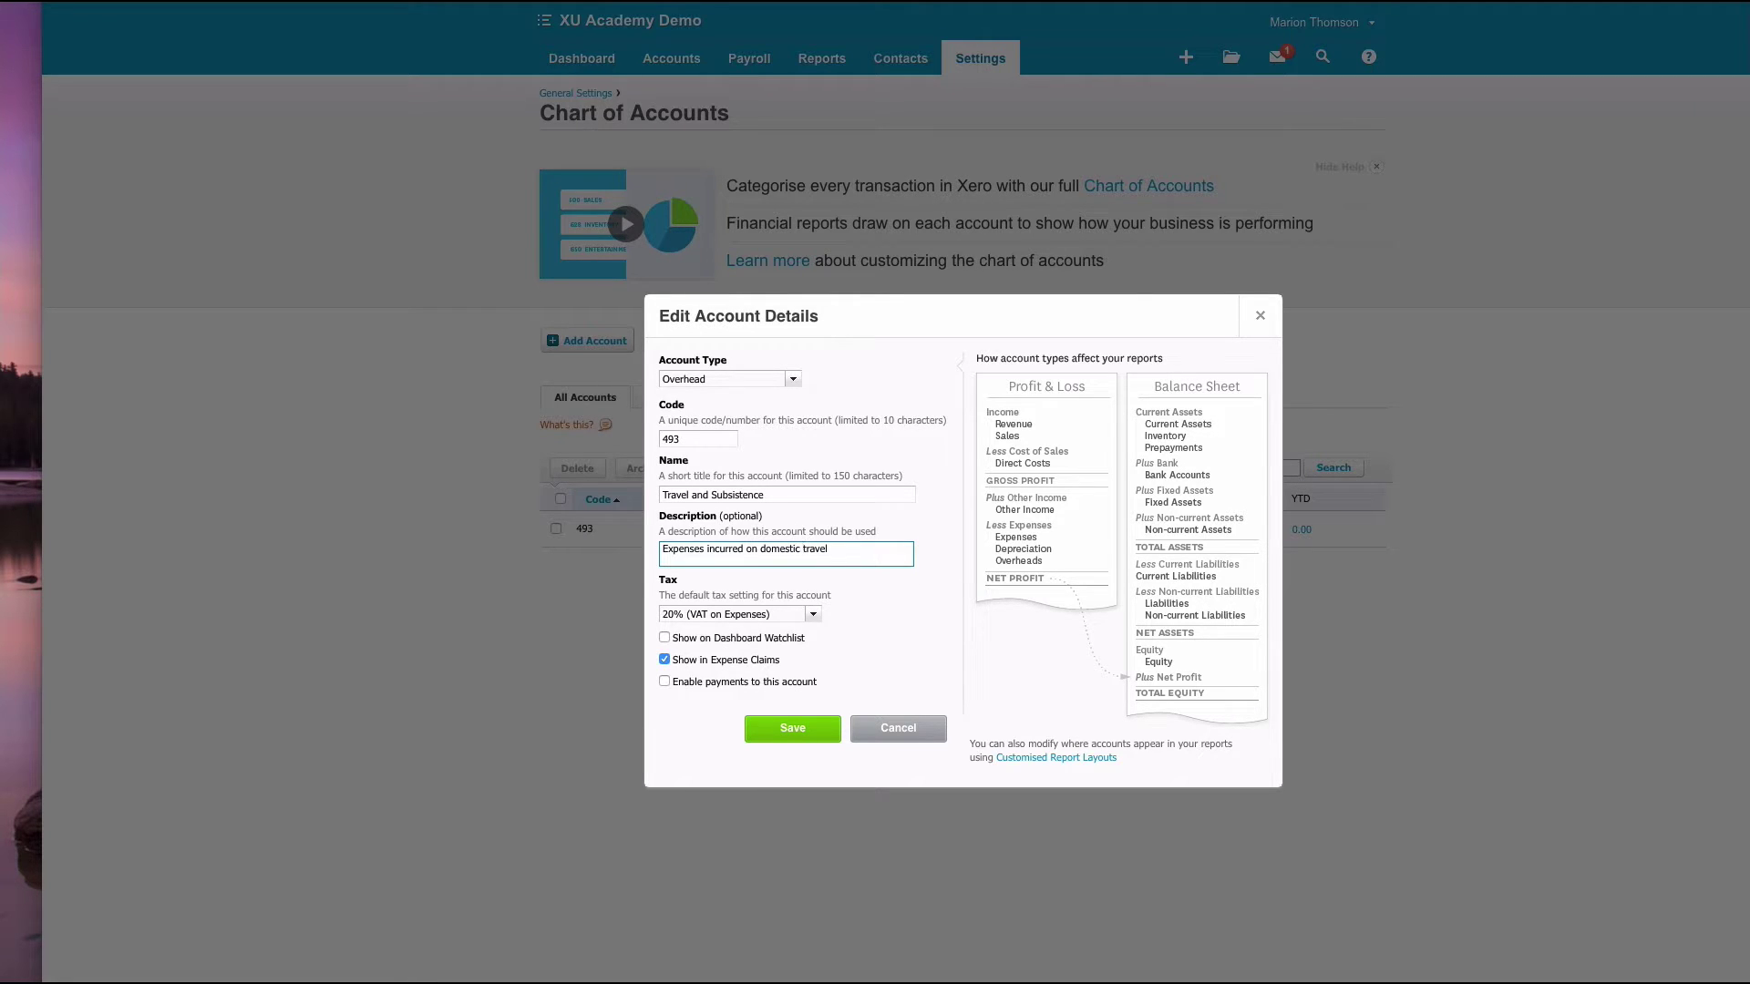
{"action": "key", "text": "BackSpace"}
{"action": "key", "text": "BackSpace"}
{"action": "key", "text": "BackSpace"}
{"action": "key", "text": "BackSpace"}
{"action": "key", "text": "BackSpace"}
{"action": "key", "text": "BackSpace"}
{"action": "key", "text": "BackSpace"}
{"action": "key", "text": "BackSpace"}
{"action": "key", "text": "BackSpace"}
{"action": "key", "text": "BackSpace"}
{"action": "type", "text": "and subsiste"}
{"action": "left_click", "coordinate": [789, 728]}
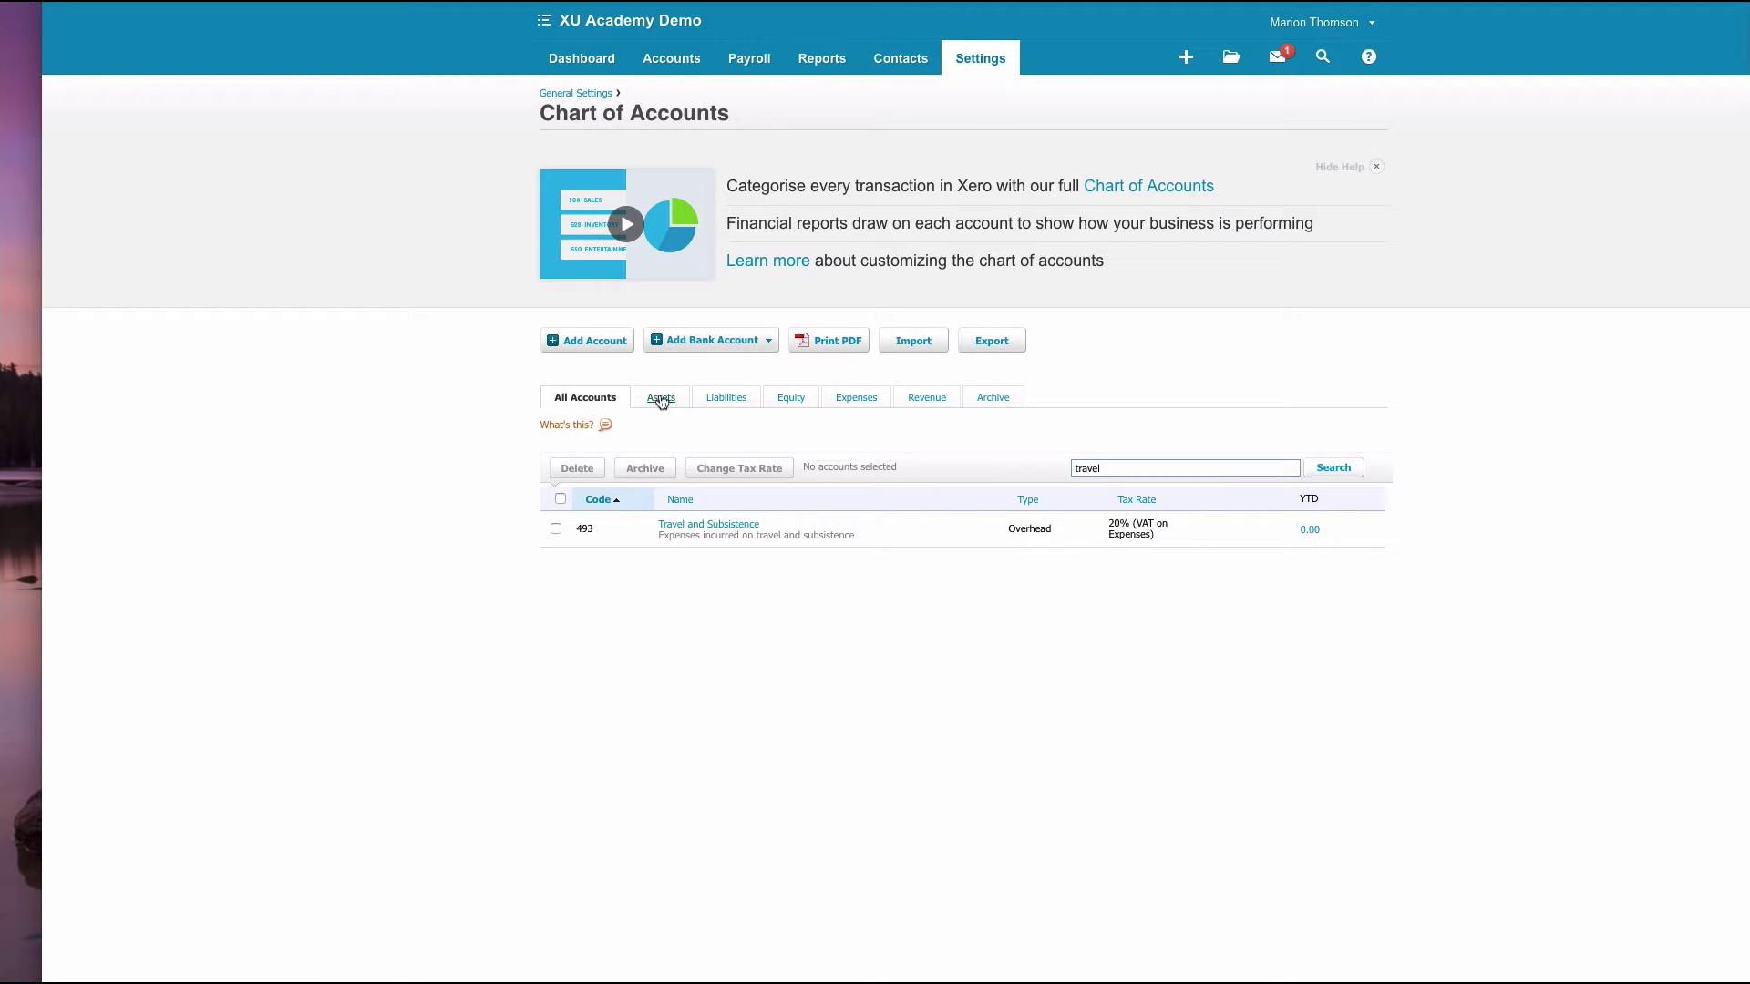
In the Assets list, rename account 710 to 'Office Equipment (> £200)' and save
{"action": "left_click", "coordinate": [661, 401]}
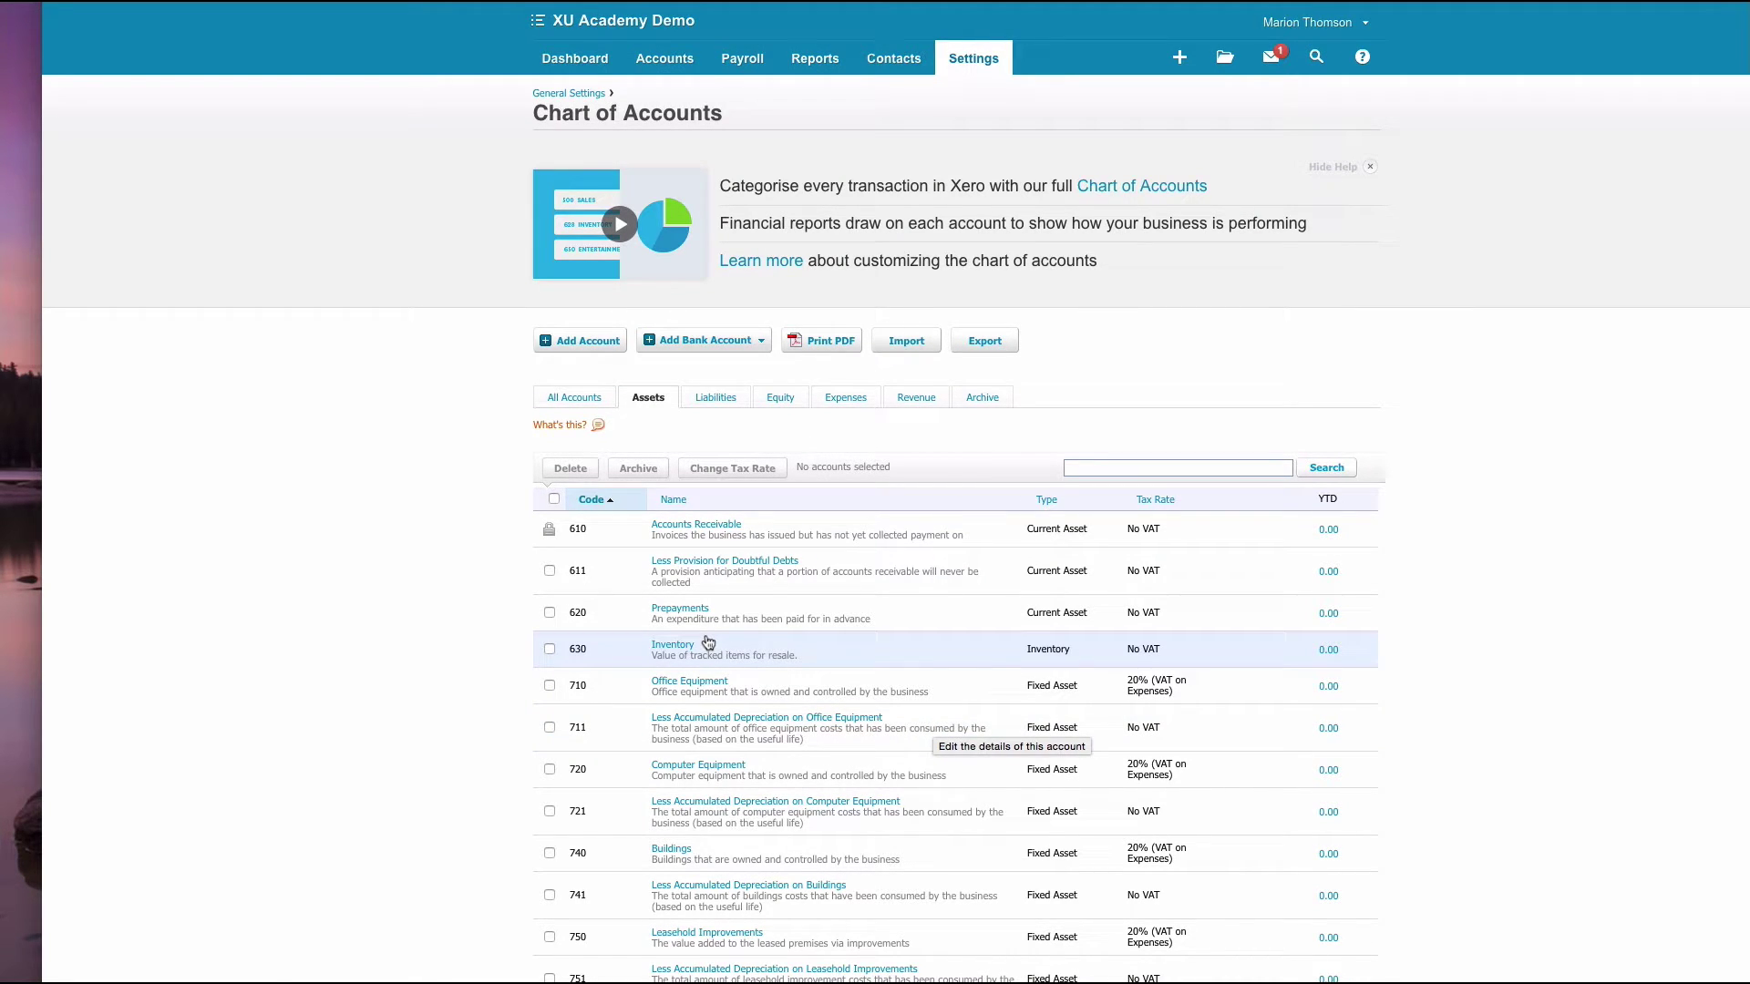
{"action": "left_click", "coordinate": [693, 680]}
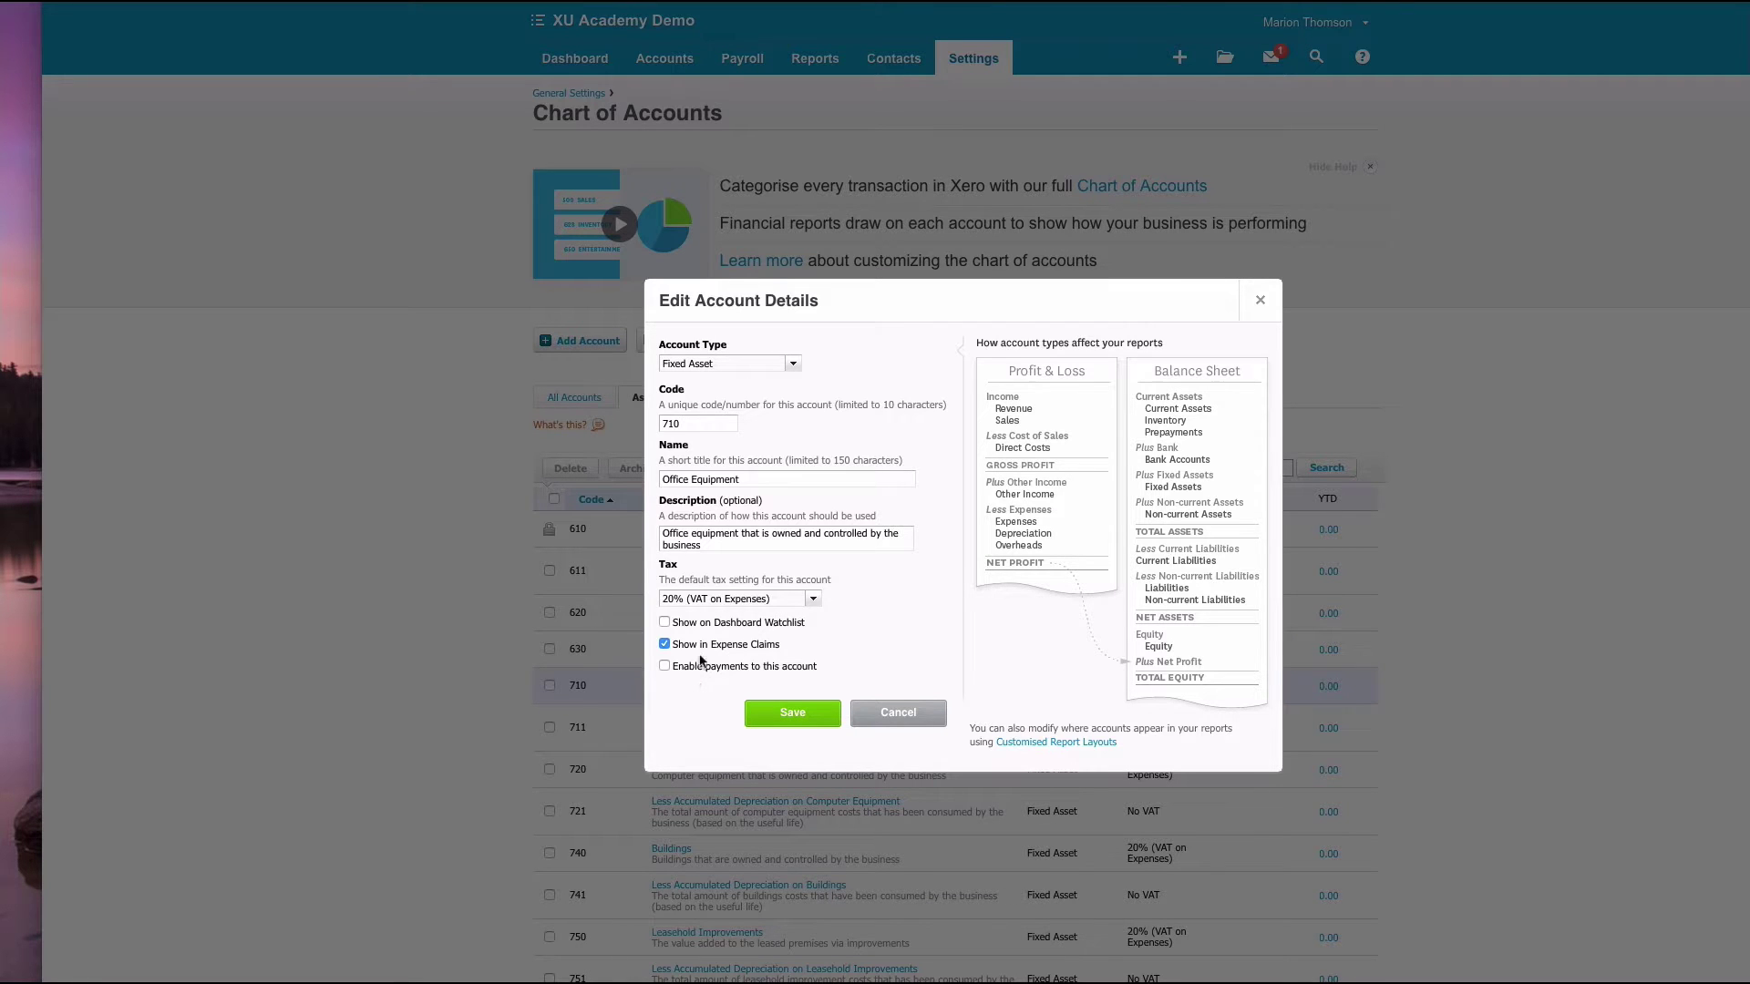
{"action": "left_click", "coordinate": [808, 476]}
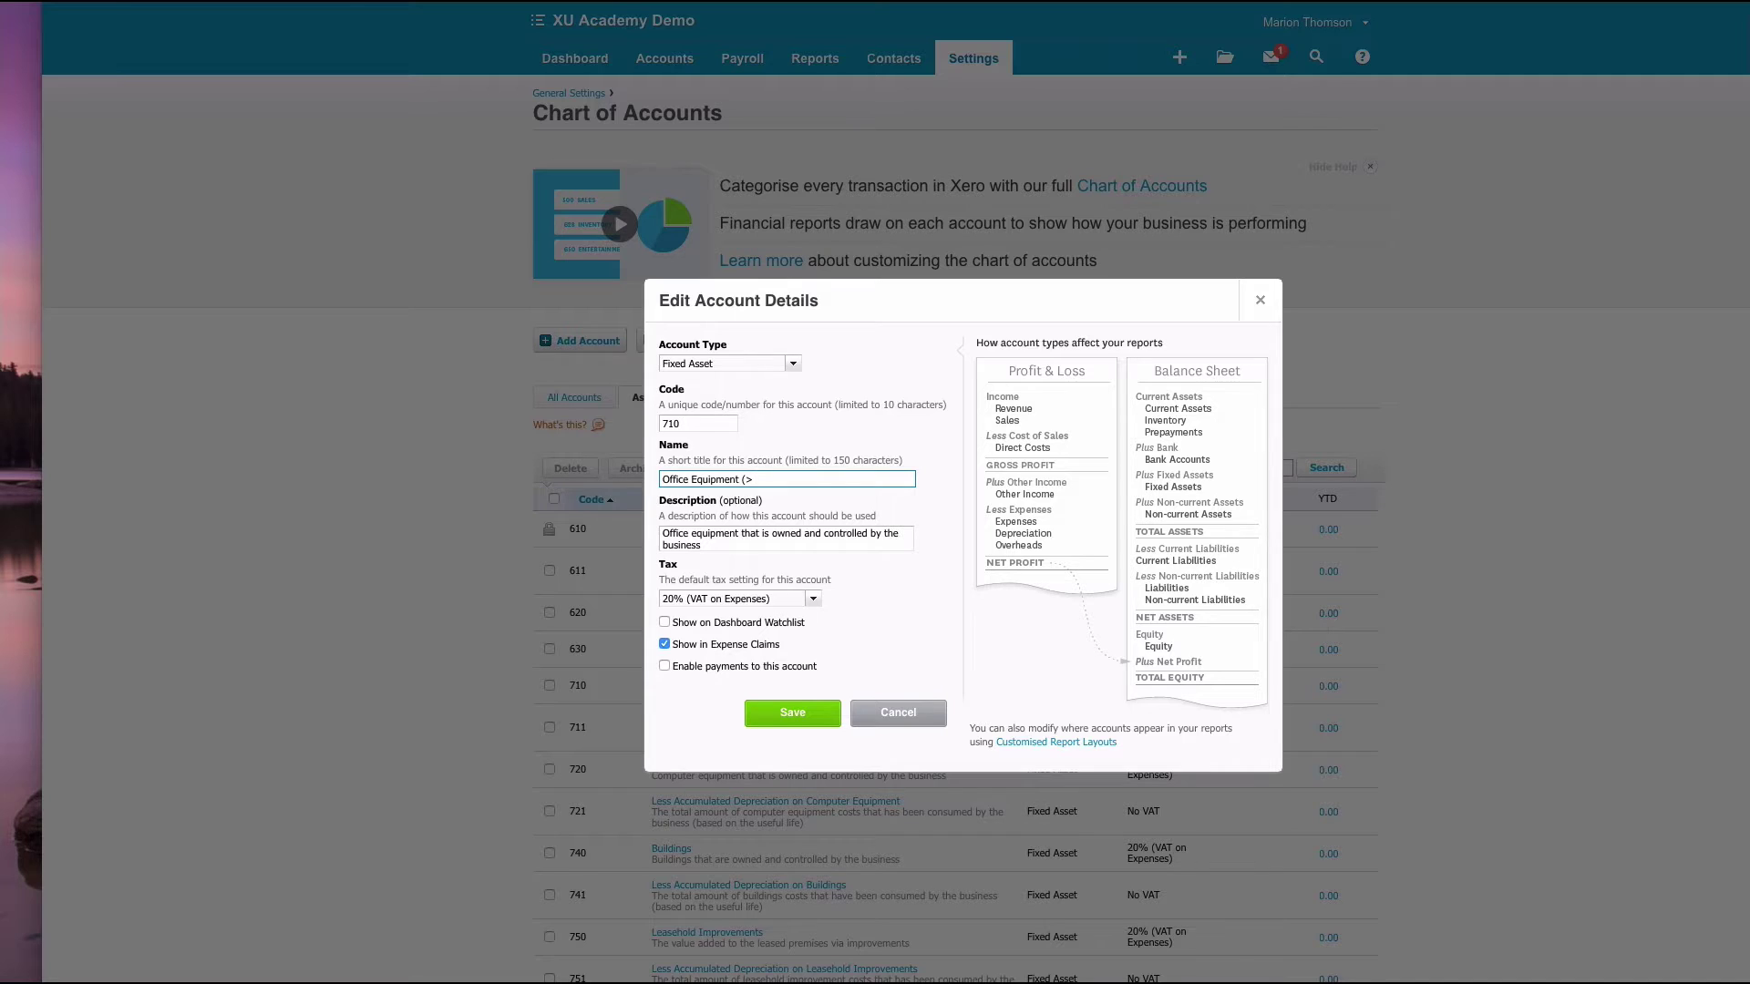
{"action": "type", "text": "(> £200"}
{"action": "left_click", "coordinate": [792, 716]}
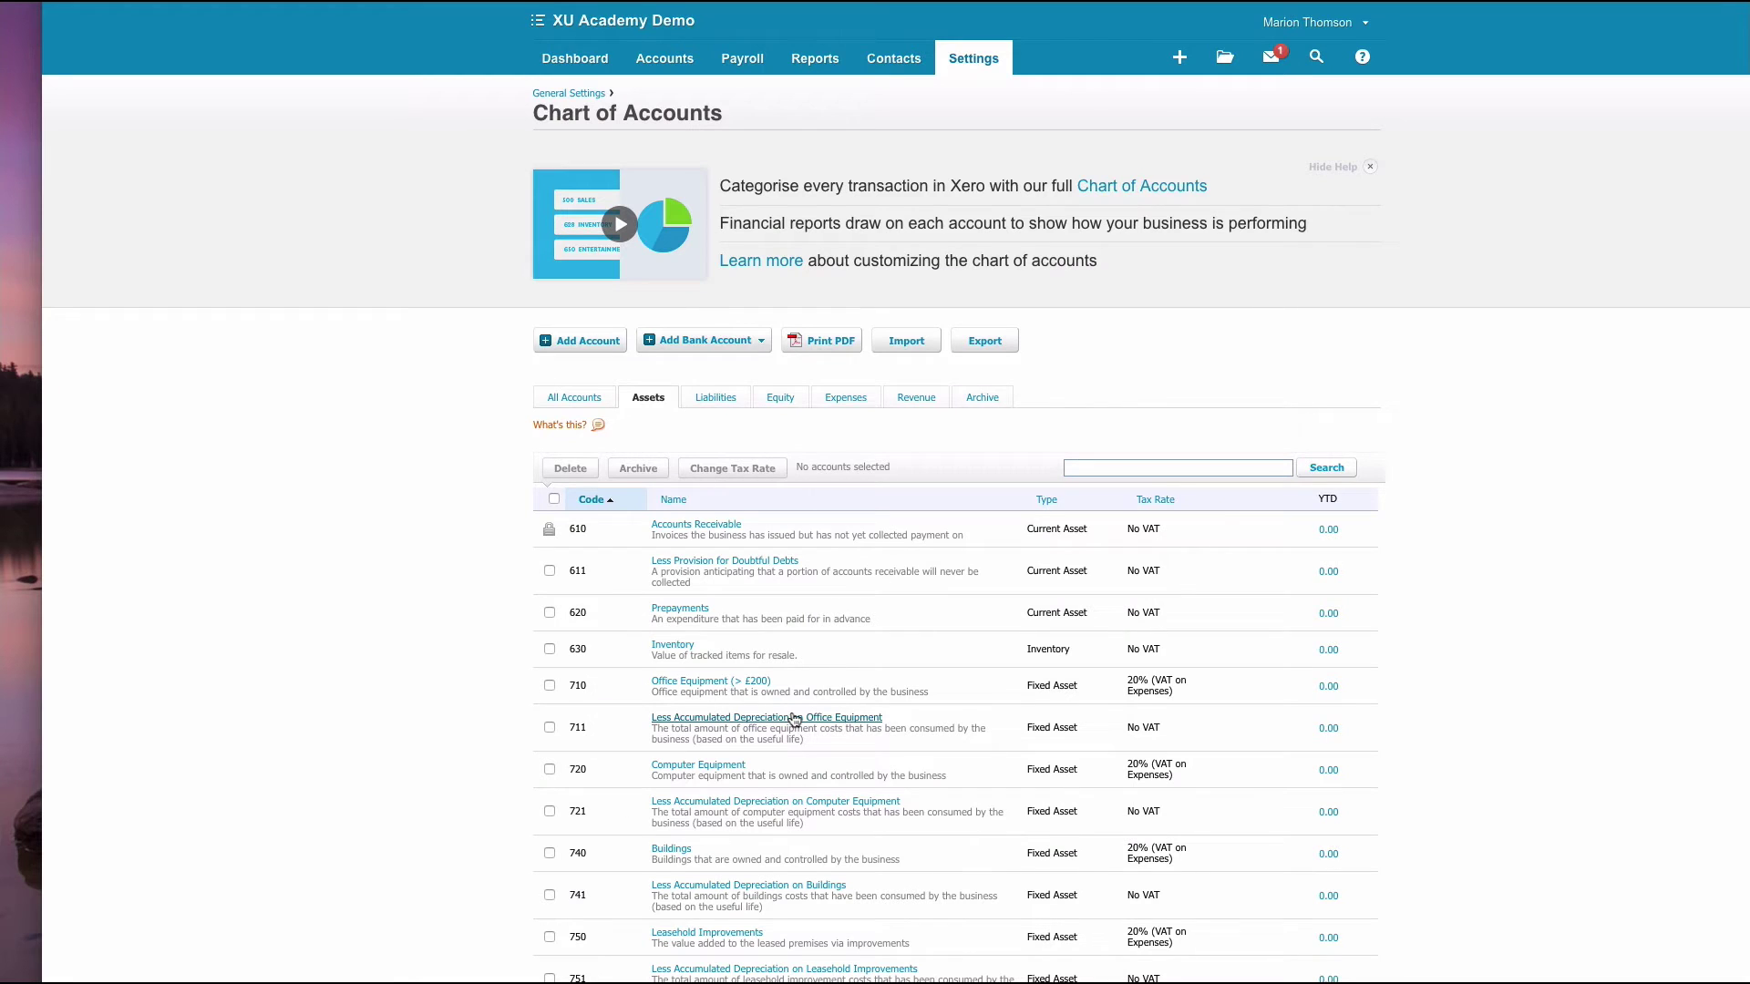
Rename account 720 to 'Computer Equipment (> £200)' and save
{"action": "scroll", "coordinate": [795, 720], "scroll_direction": "down", "scroll_amount": 2}
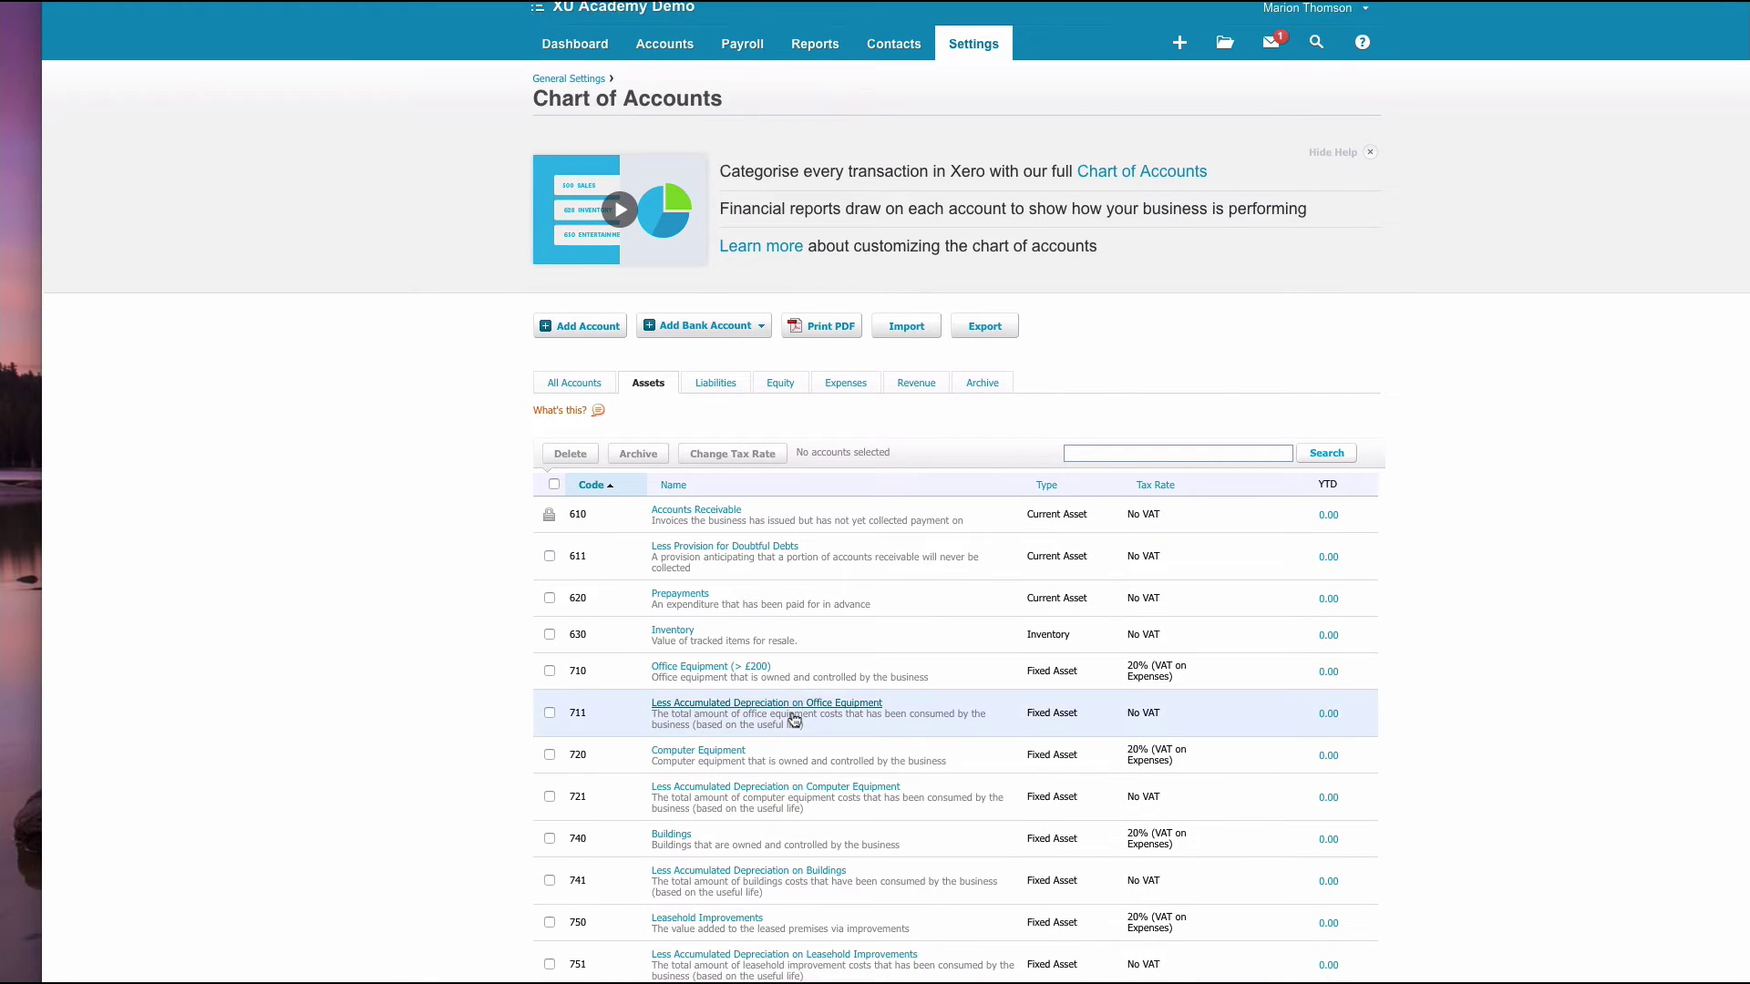
{"action": "scroll", "coordinate": [795, 720], "scroll_direction": "down", "scroll_amount": 1}
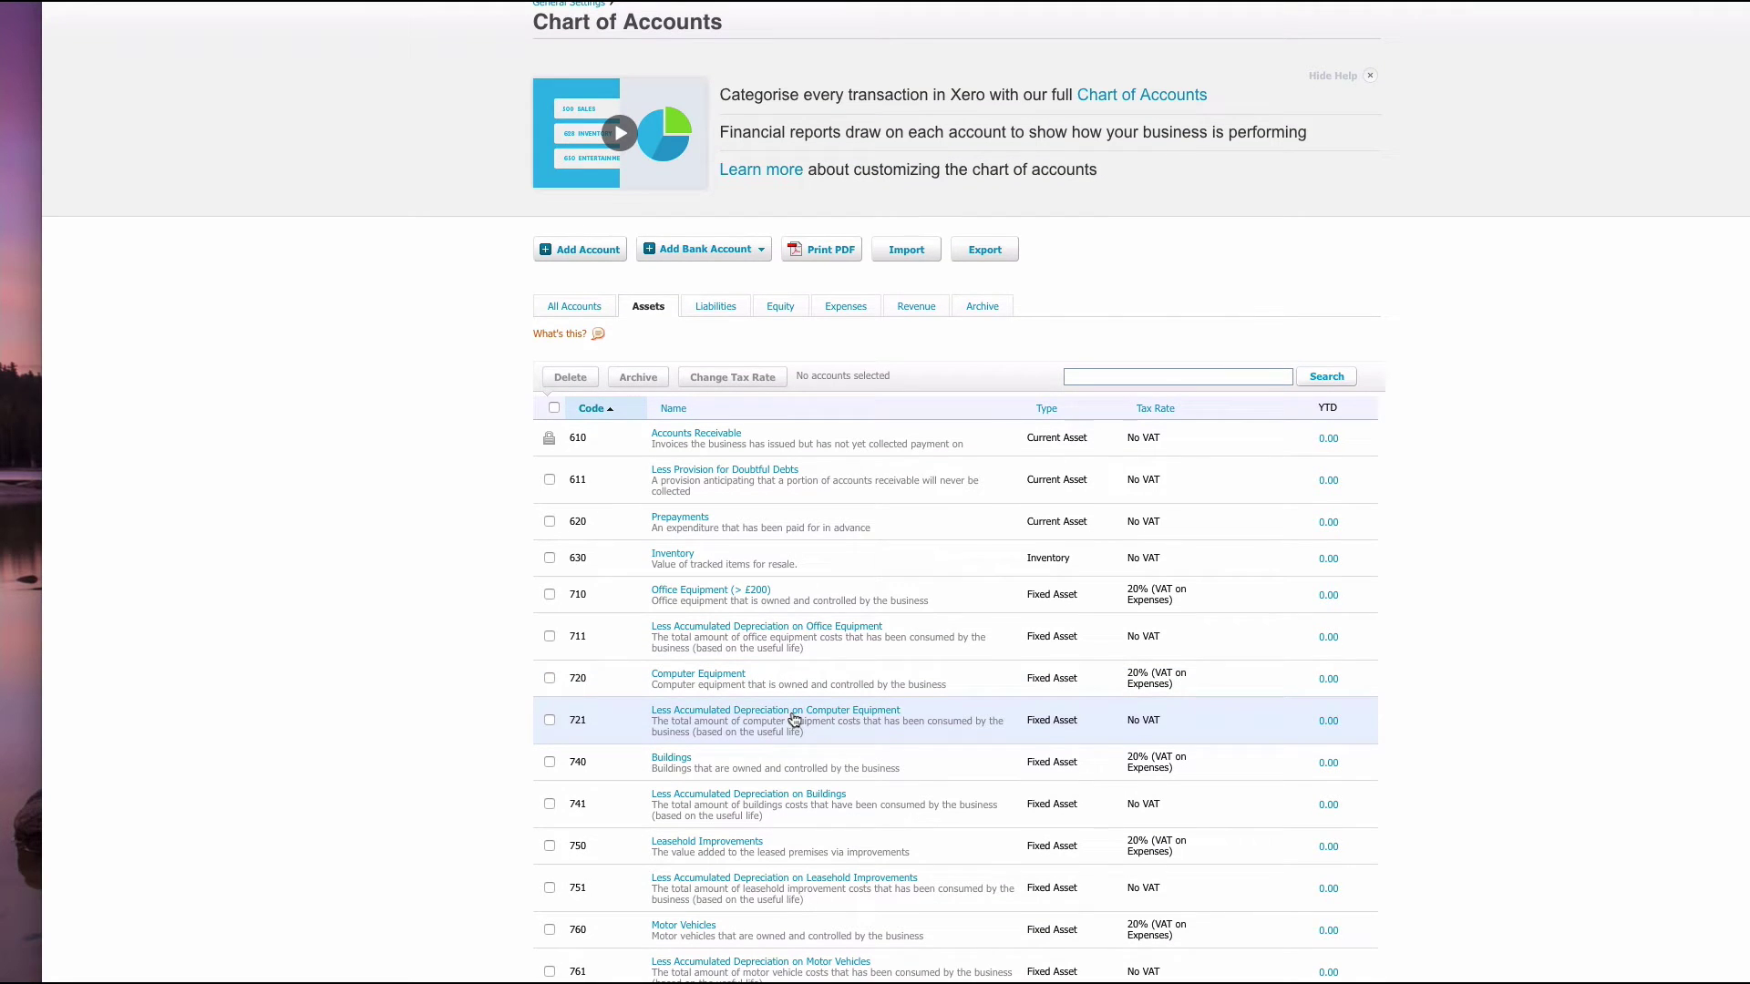
{"action": "left_click", "coordinate": [701, 673]}
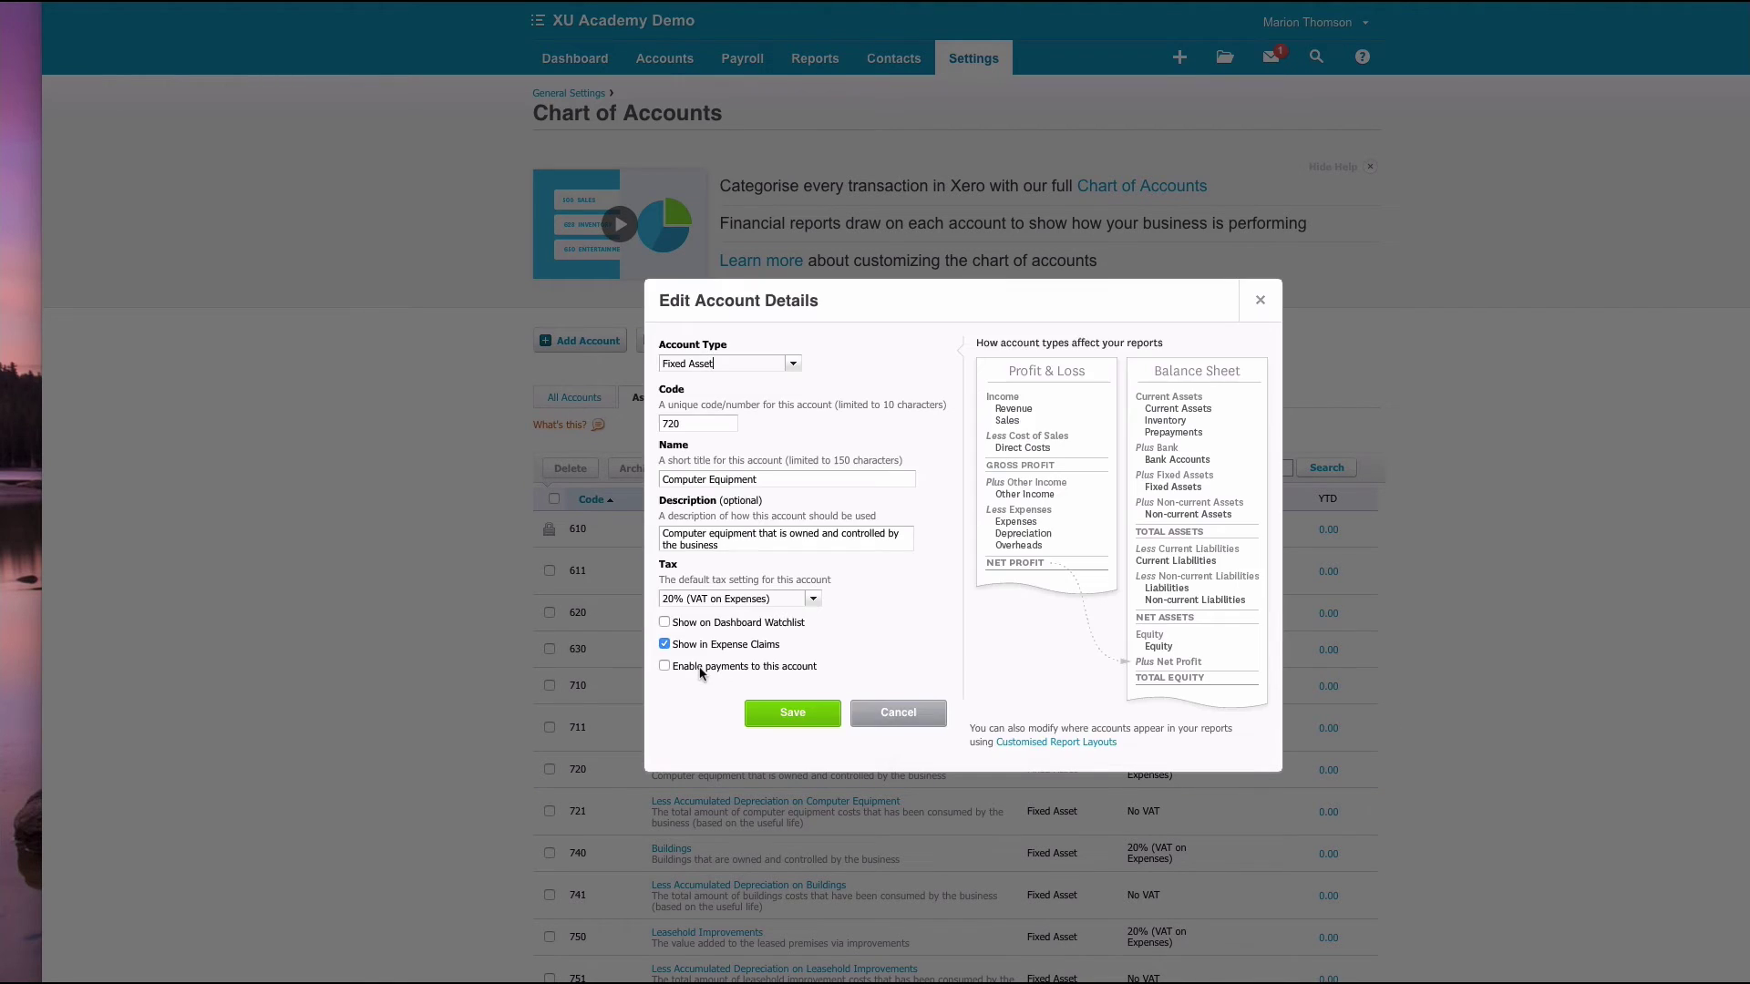
{"action": "left_click", "coordinate": [765, 479]}
{"action": "type", "text": "(> £200"}
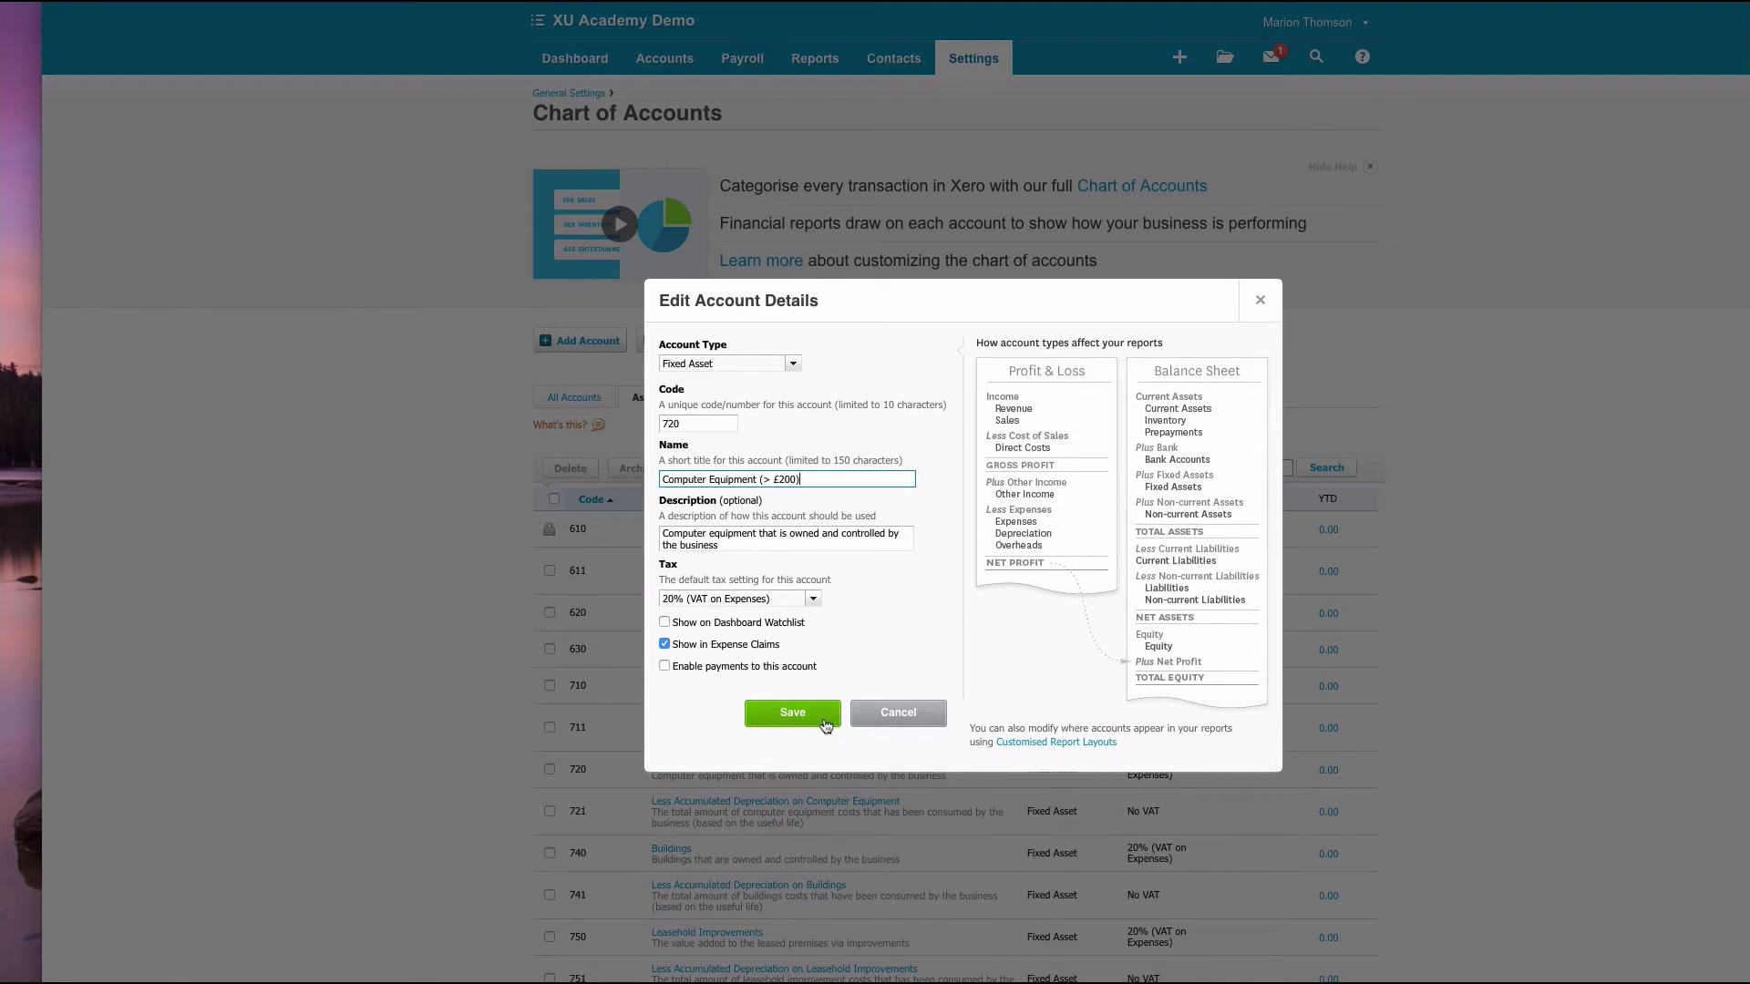
{"action": "left_click", "coordinate": [786, 716]}
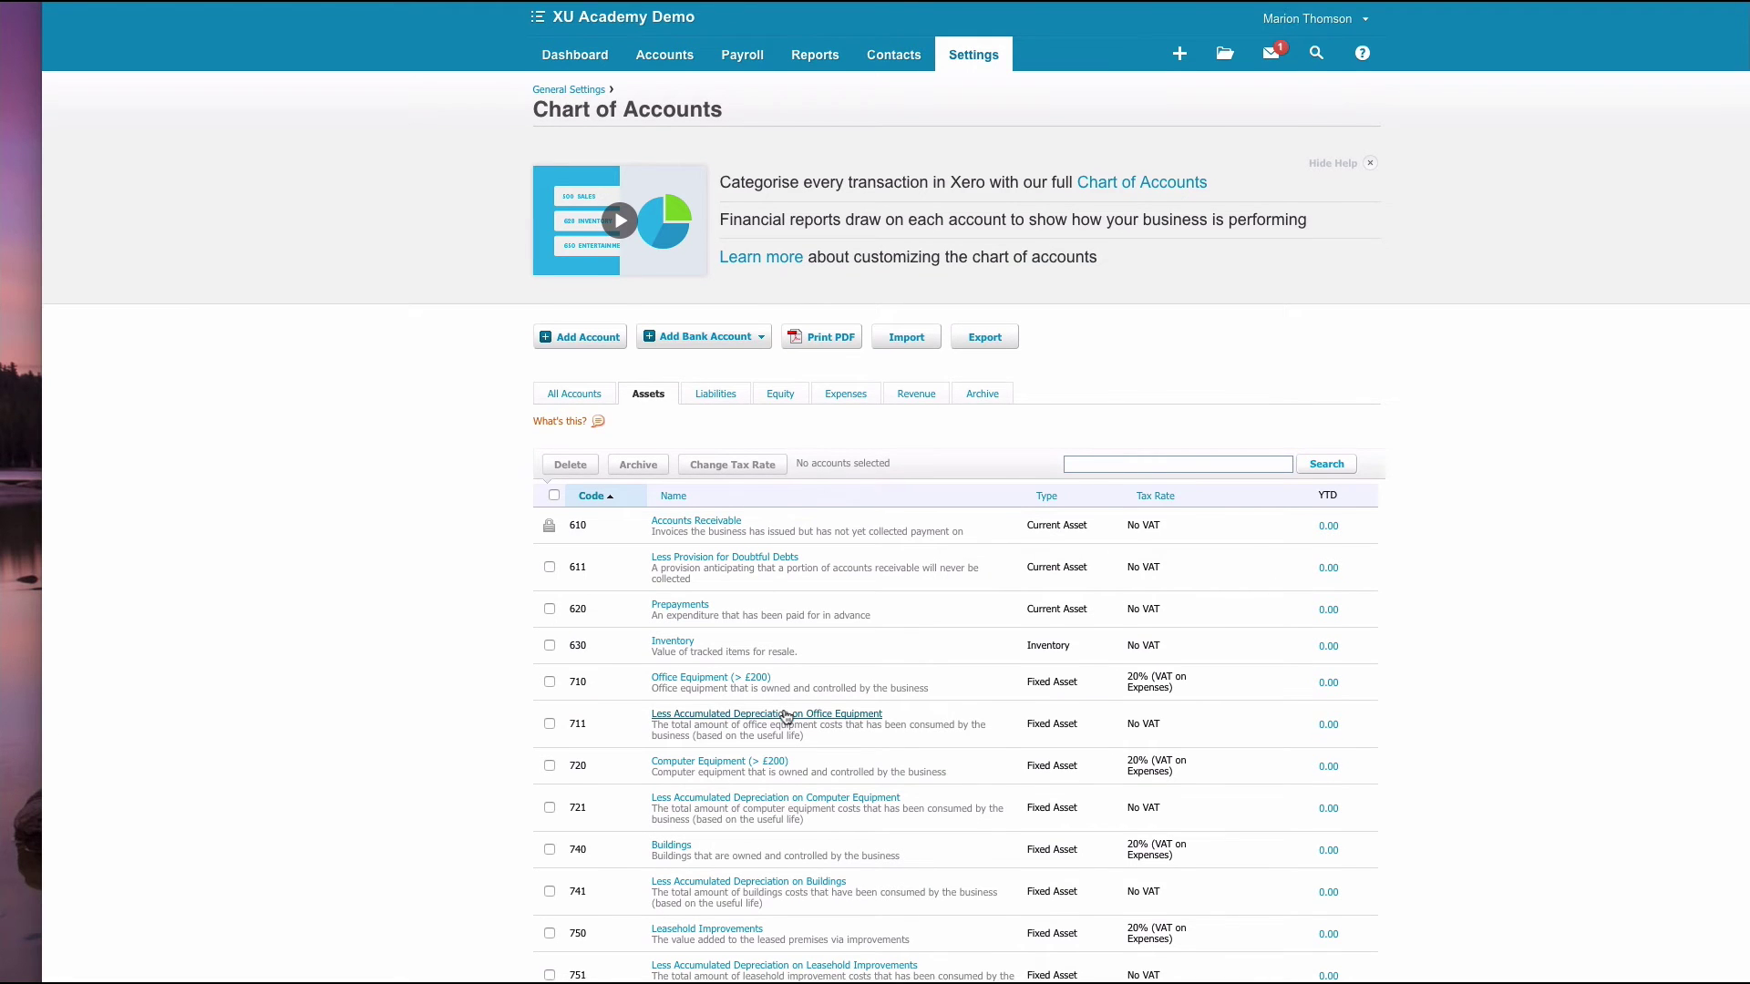
Rename account 764 to 'Plant & Machinery (> £200)' and save
{"action": "scroll", "coordinate": [786, 717], "scroll_direction": "down", "scroll_amount": 1}
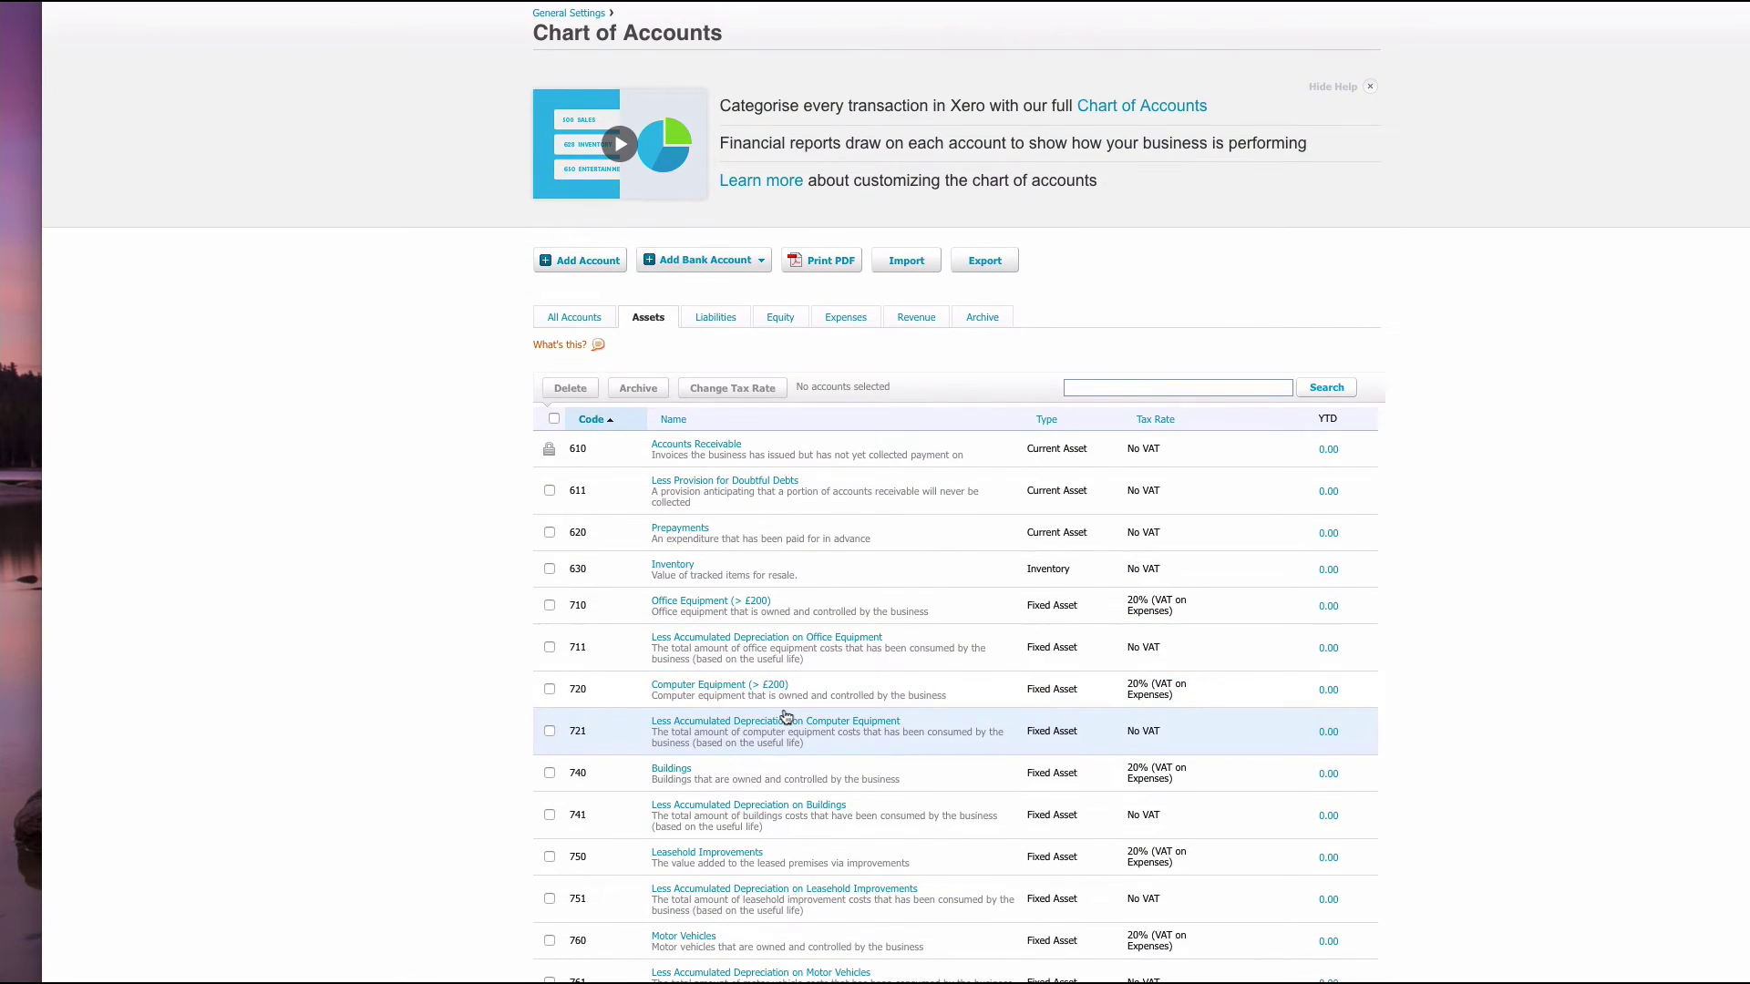
{"action": "scroll", "coordinate": [786, 716], "scroll_direction": "down", "scroll_amount": 2}
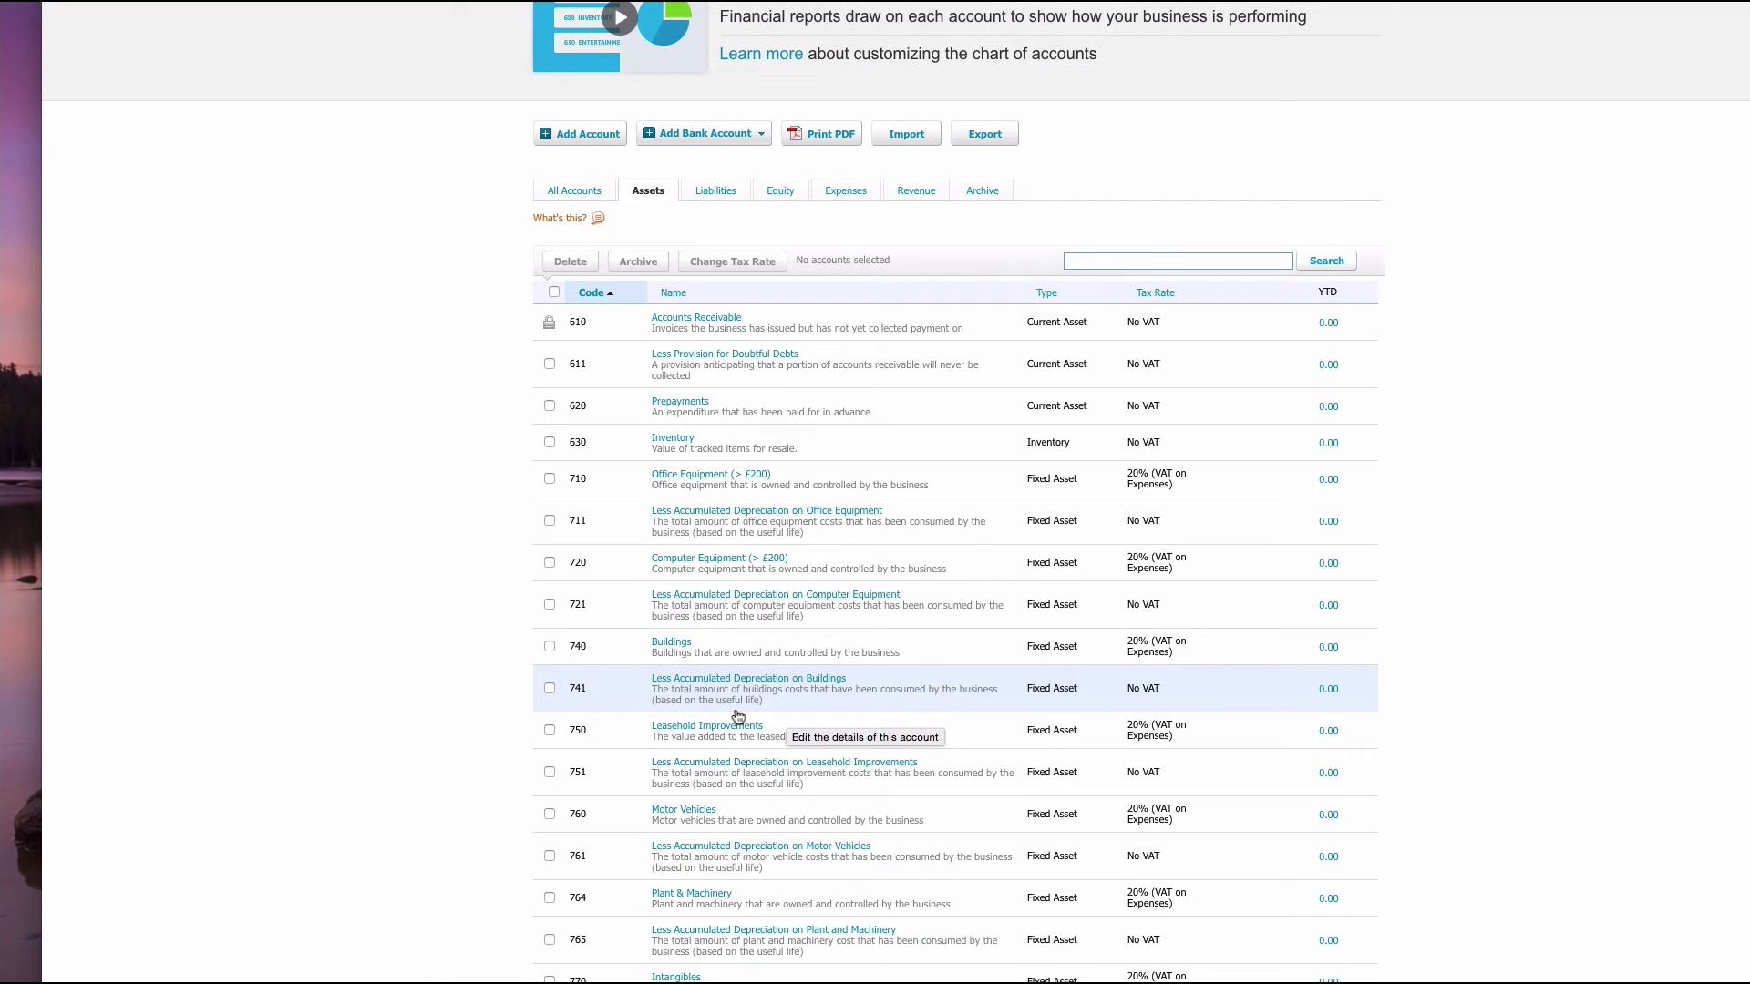
{"action": "left_click", "coordinate": [695, 896]}
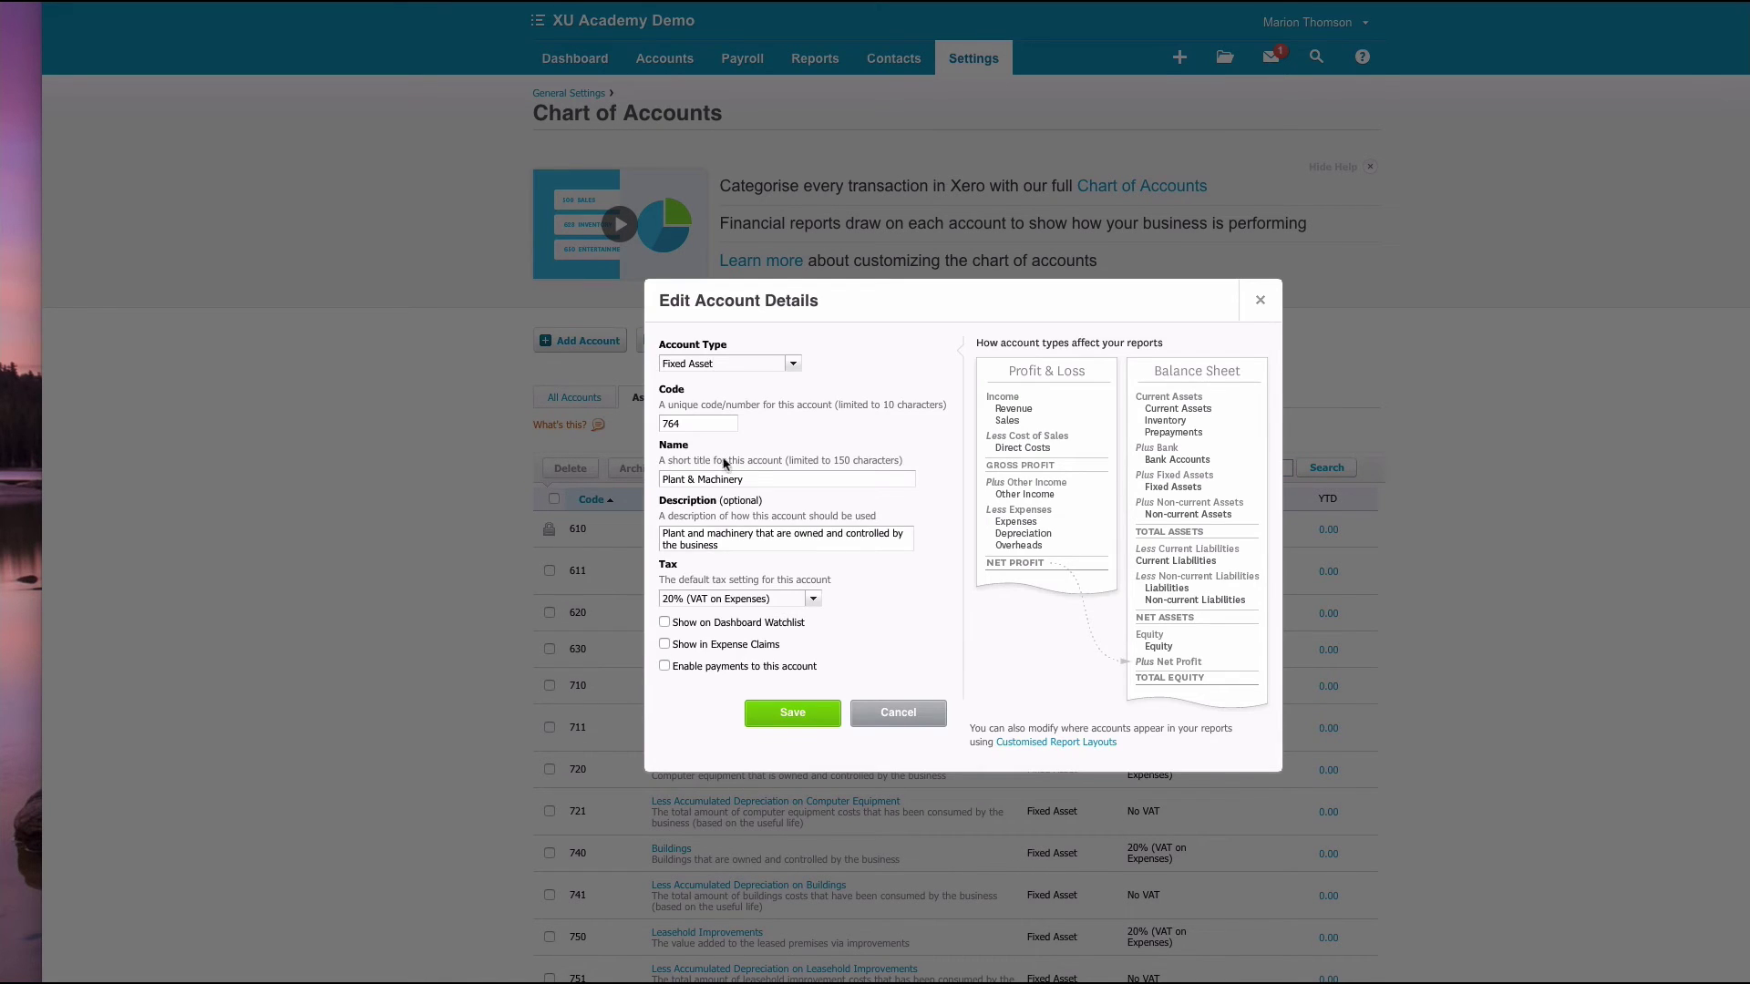
{"action": "left_click", "coordinate": [770, 481]}
{"action": "type", "text": "(> £200"}
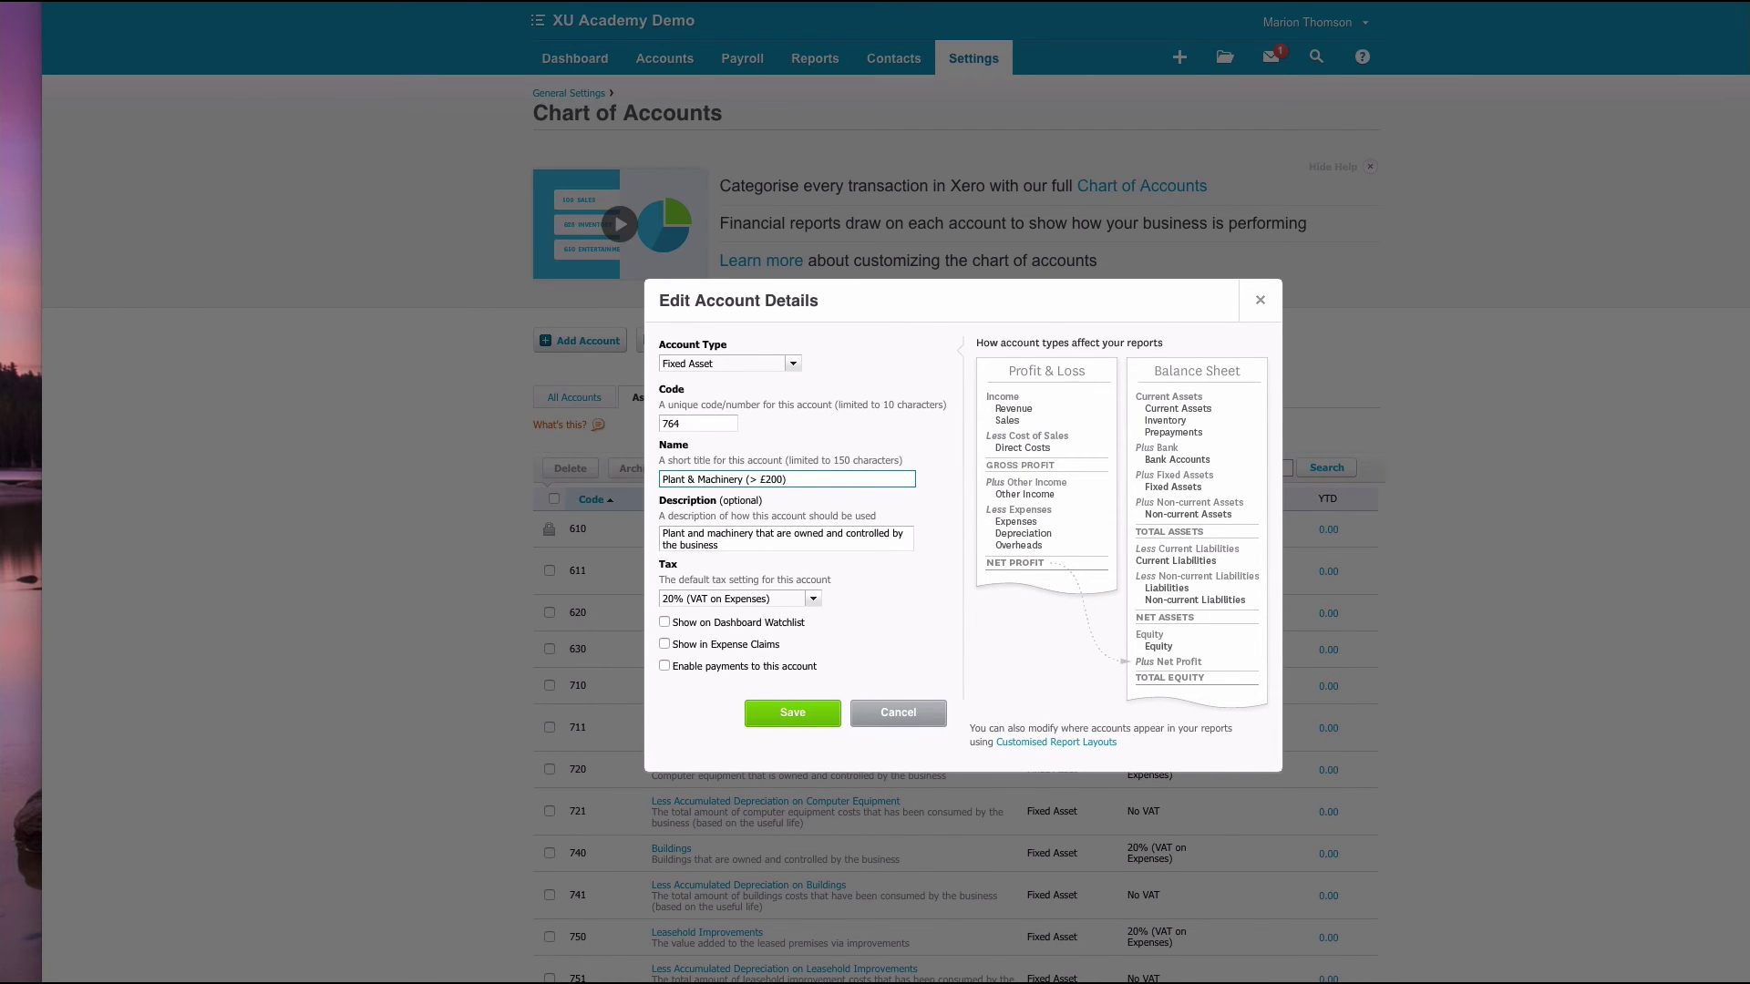
{"action": "left_click", "coordinate": [796, 719]}
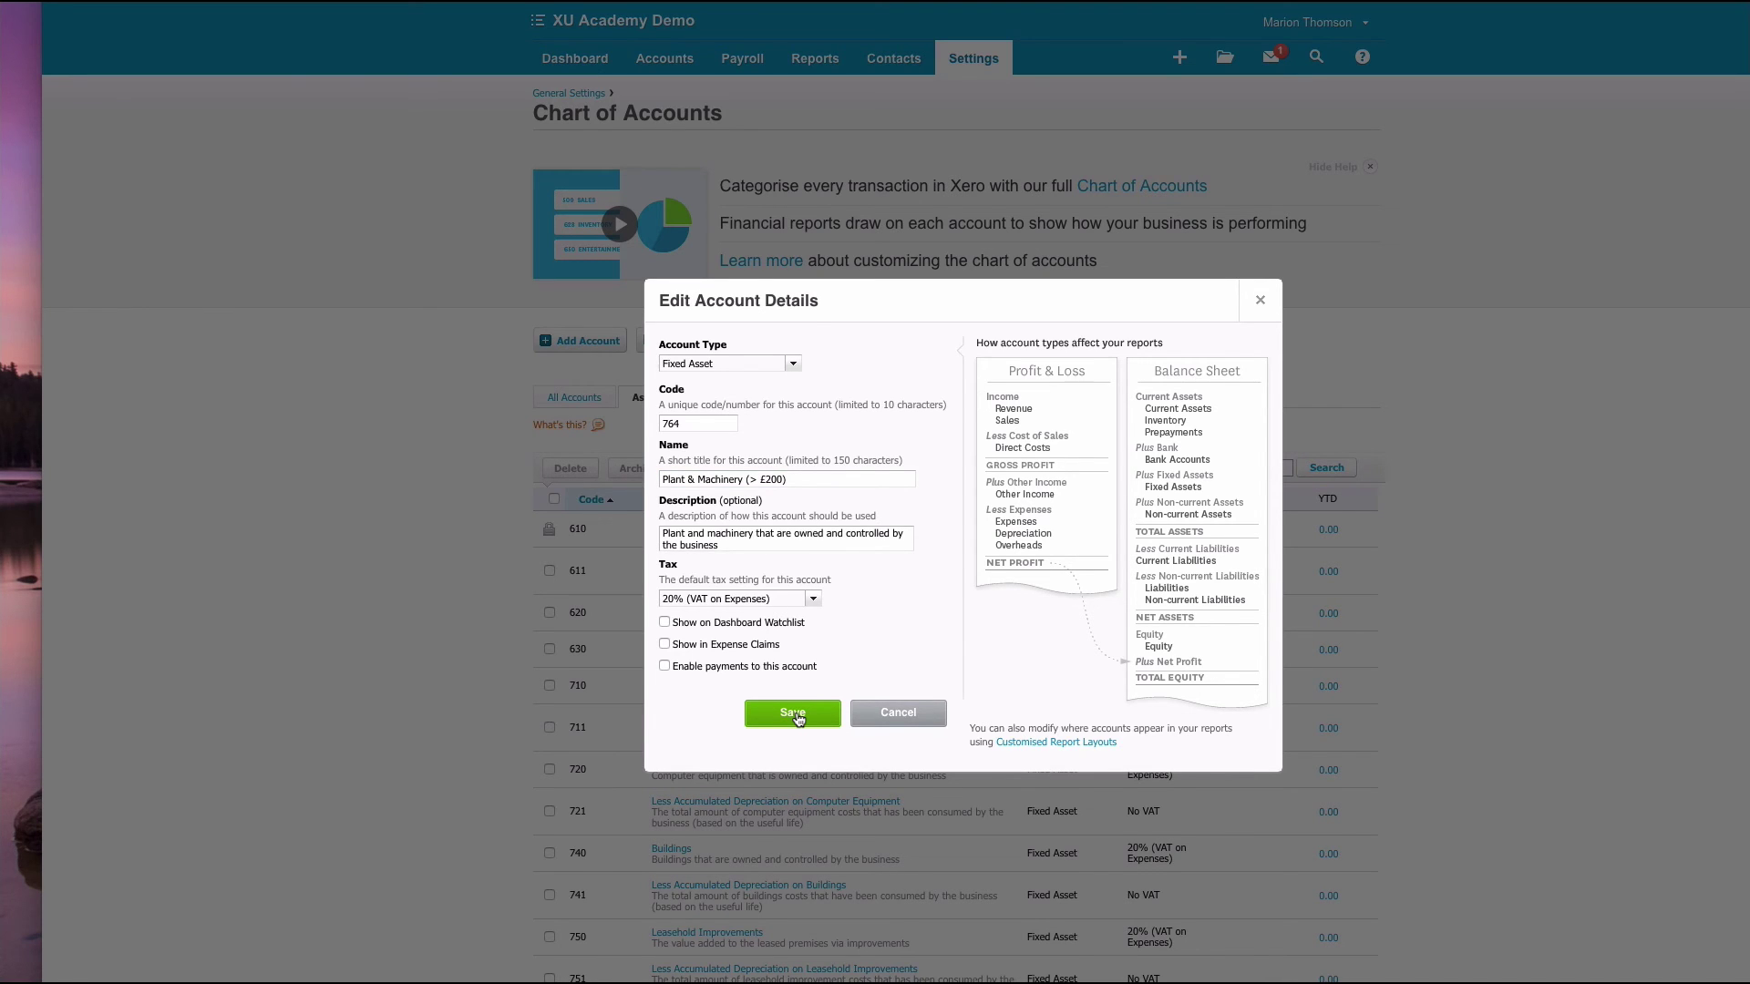